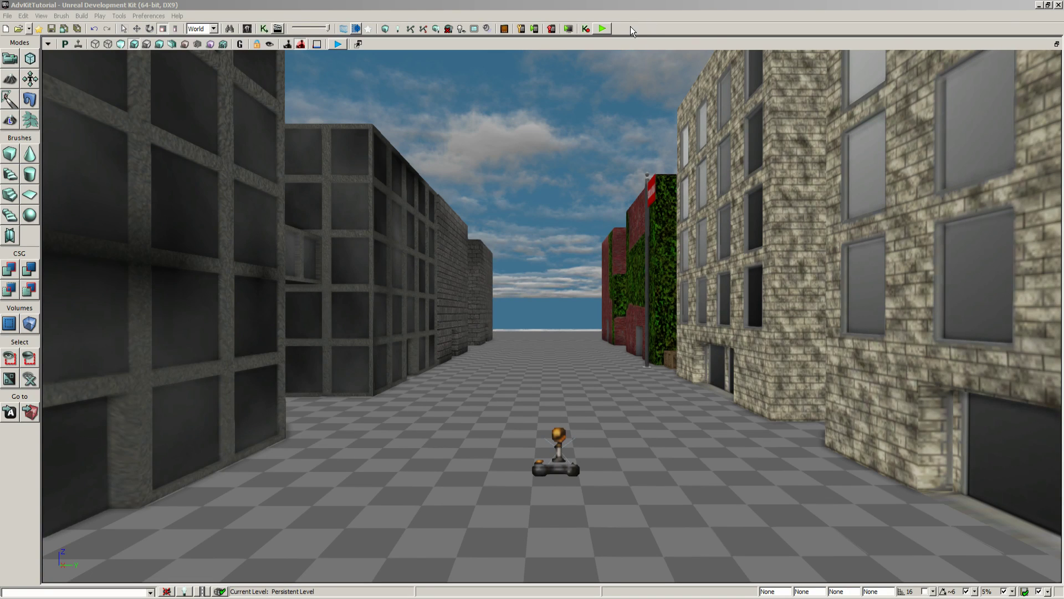
# Play-test the level by running the character down the street and jumping onto the wooden crates, and end the preview
pyautogui.click(602, 28)
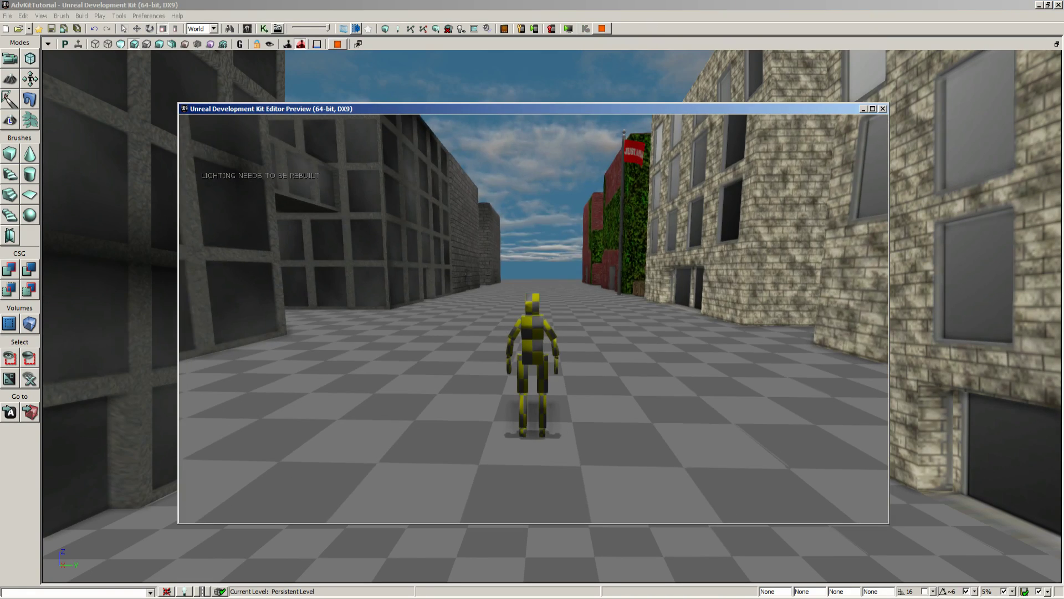
pyautogui.press('w')
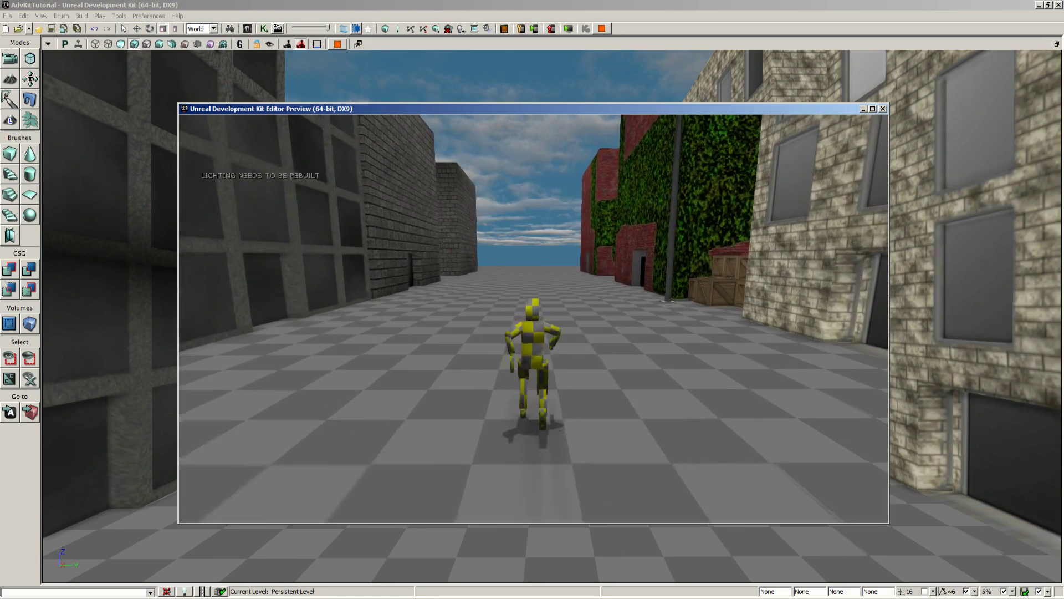
pyautogui.press('w')
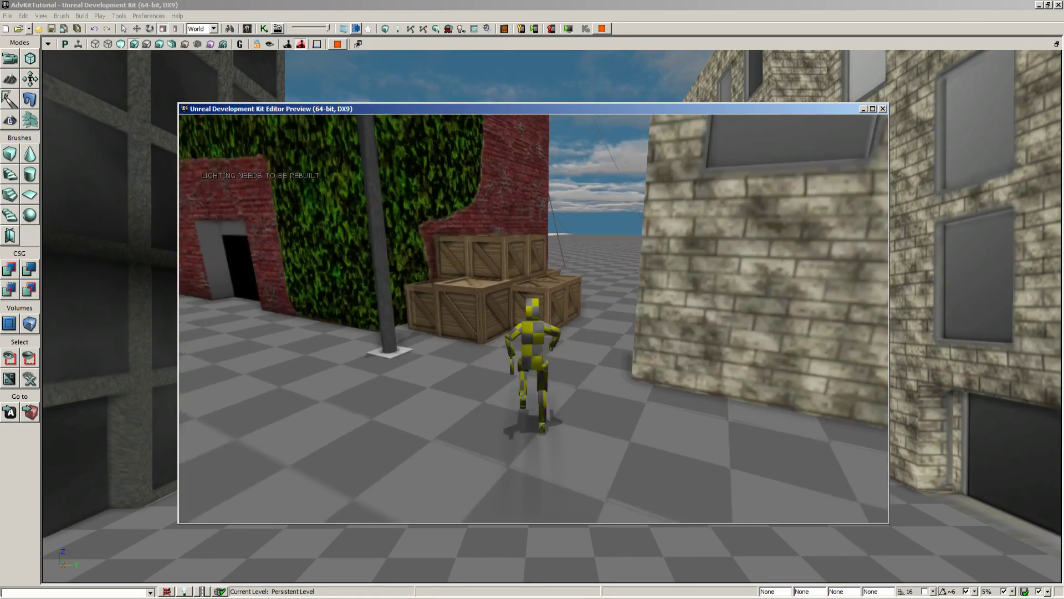
pyautogui.press('w')
pyautogui.press('space')
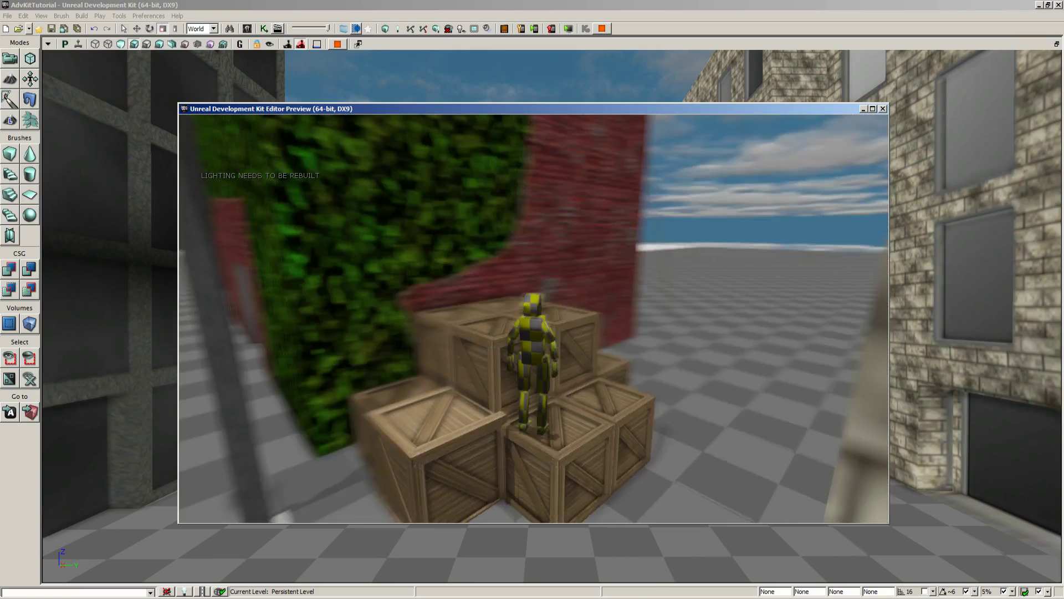
pyautogui.press('space')
pyautogui.press('w')
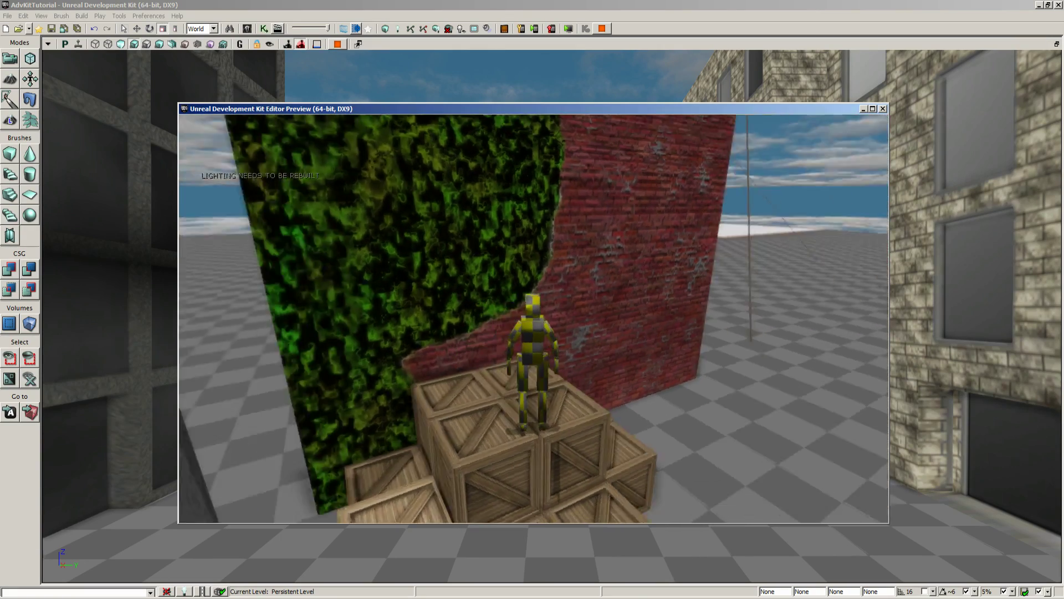
pyautogui.press('s')
pyautogui.press('s')
pyautogui.press('d')
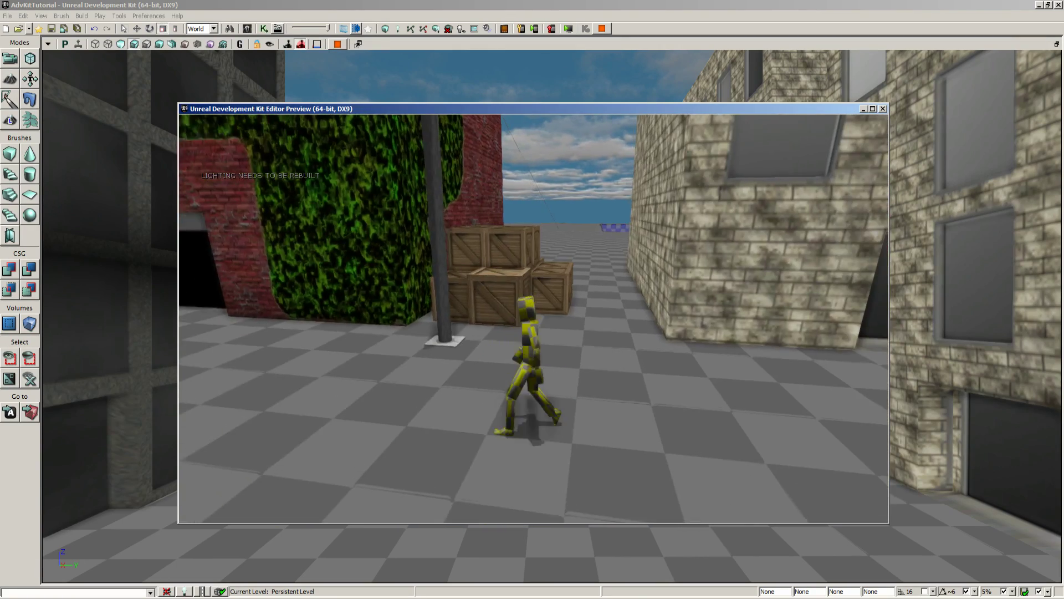
pyautogui.press('w')
pyautogui.press('space')
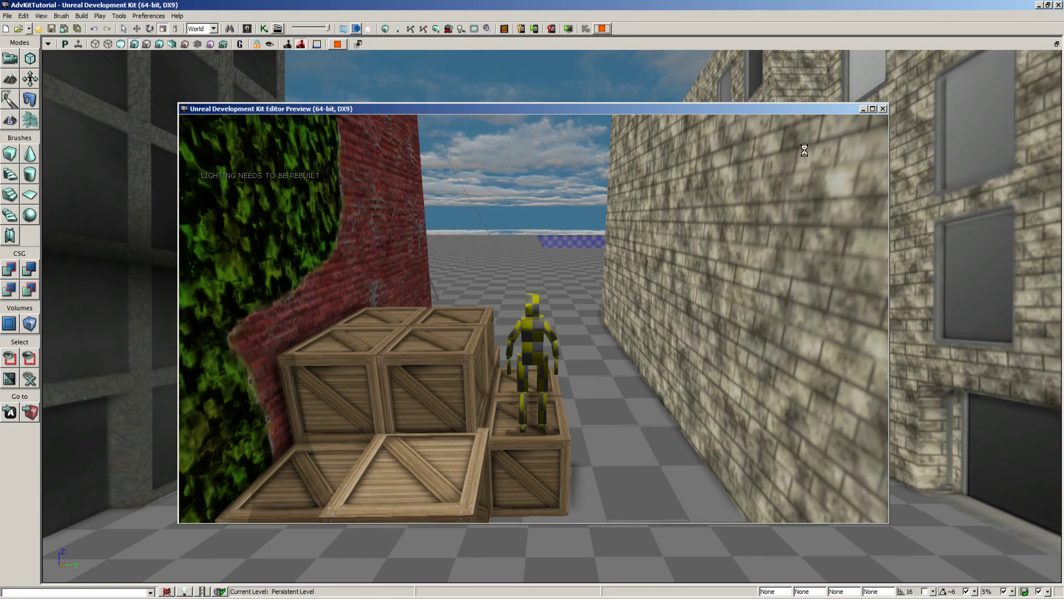
pyautogui.press('Escape')
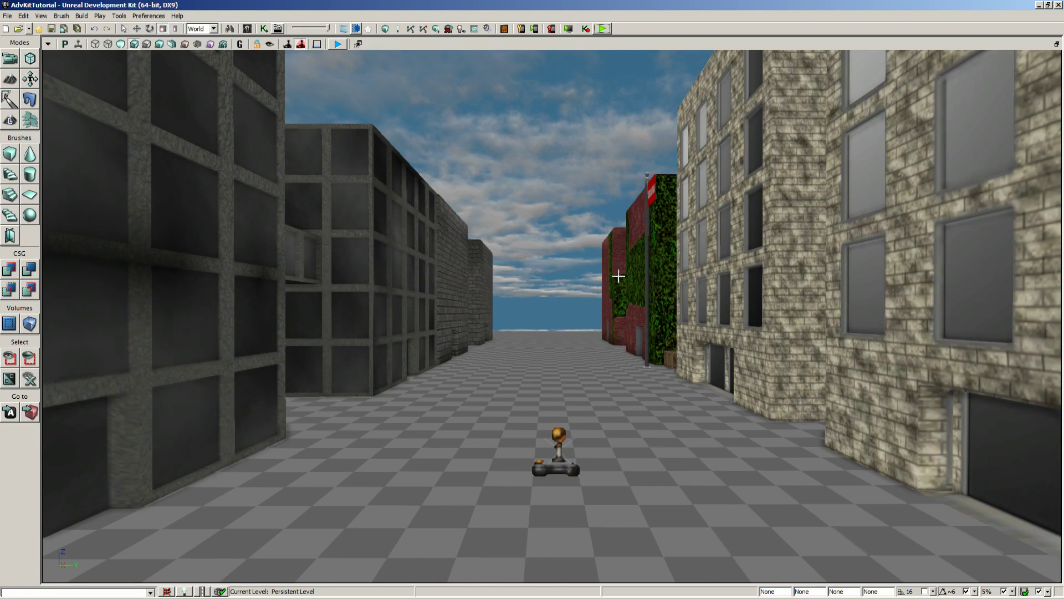
# Open the Actor Classes browser and expand the AdvKit category
pyautogui.moveTo(619, 276); pyautogui.dragTo(547, 303, button='right')
pyautogui.moveTo(548, 303); pyautogui.dragTo(516, 325)
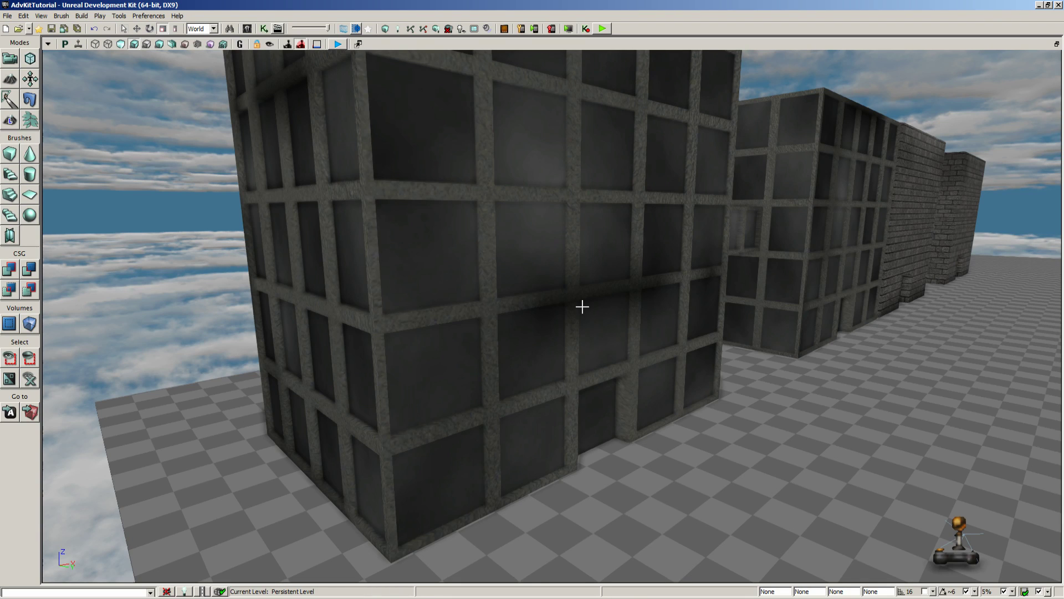
pyautogui.moveTo(565, 407); pyautogui.dragTo(570, 395, button='right')
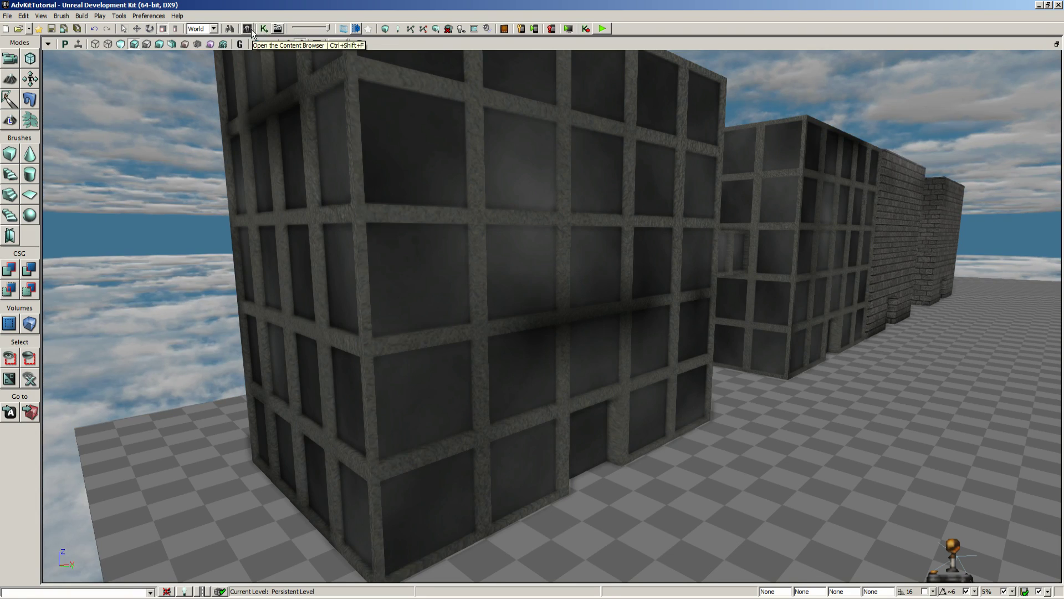
pyautogui.click(248, 29)
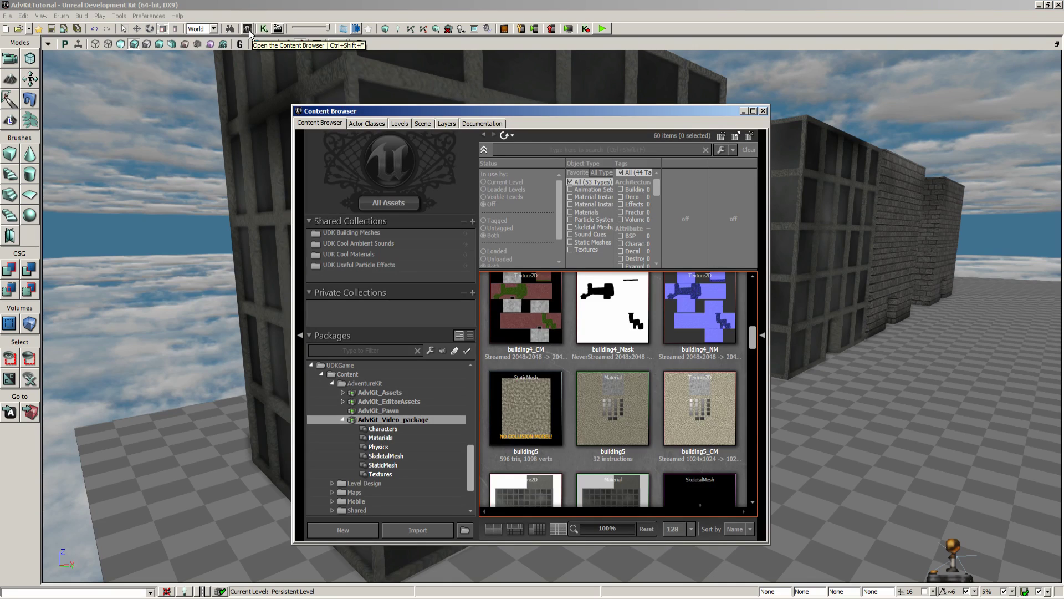
pyautogui.click(375, 123)
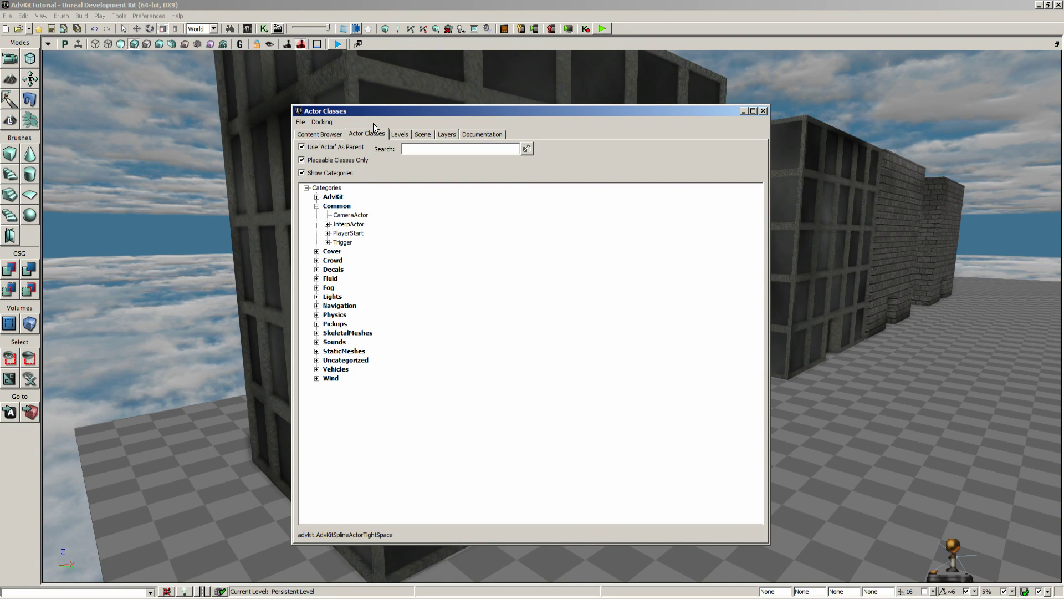
pyautogui.click(332, 197)
pyautogui.click(317, 197)
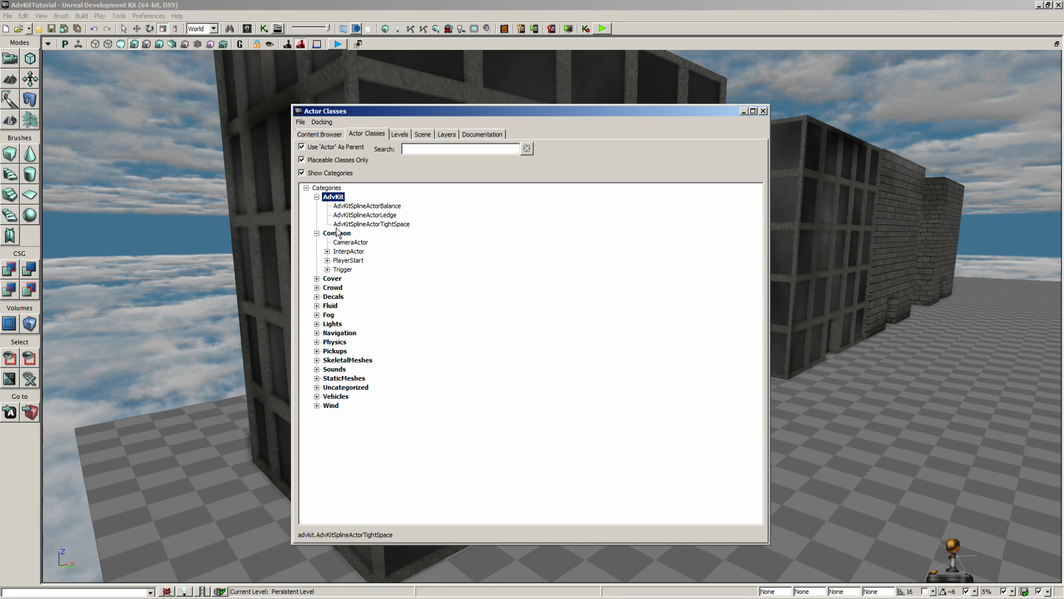
# Look through the AdvKit spline actor classes, leave AdvKitSplineActorLedge selected and close the browser
pyautogui.click(376, 208)
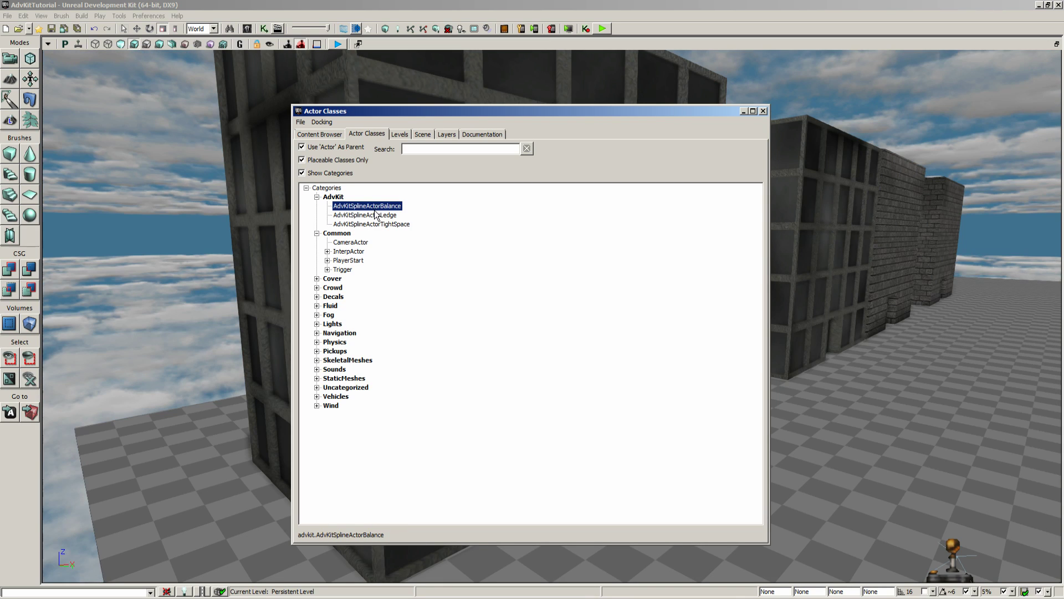
pyautogui.click(374, 217)
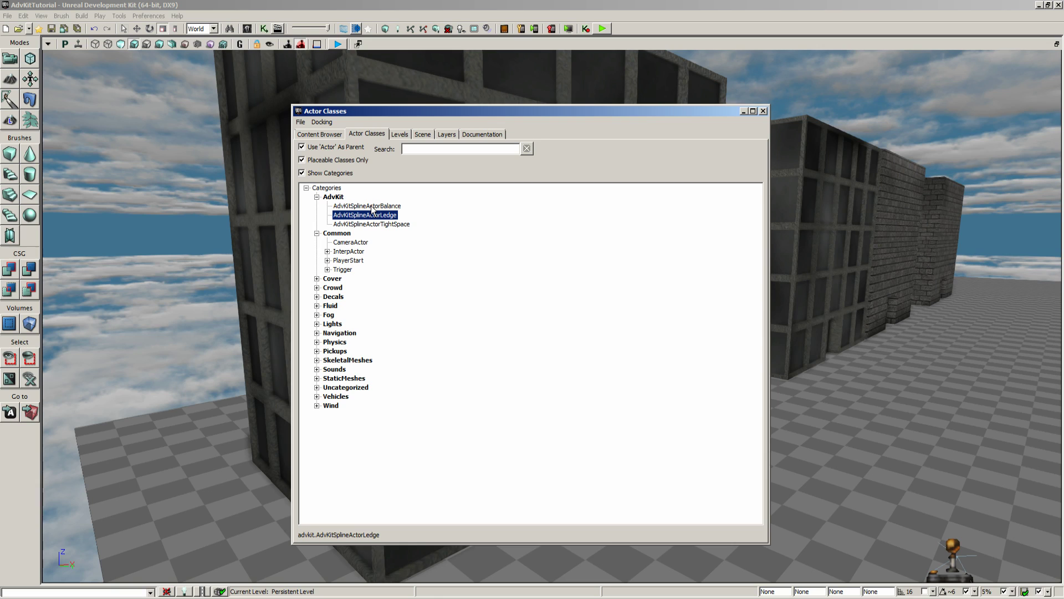
pyautogui.click(371, 207)
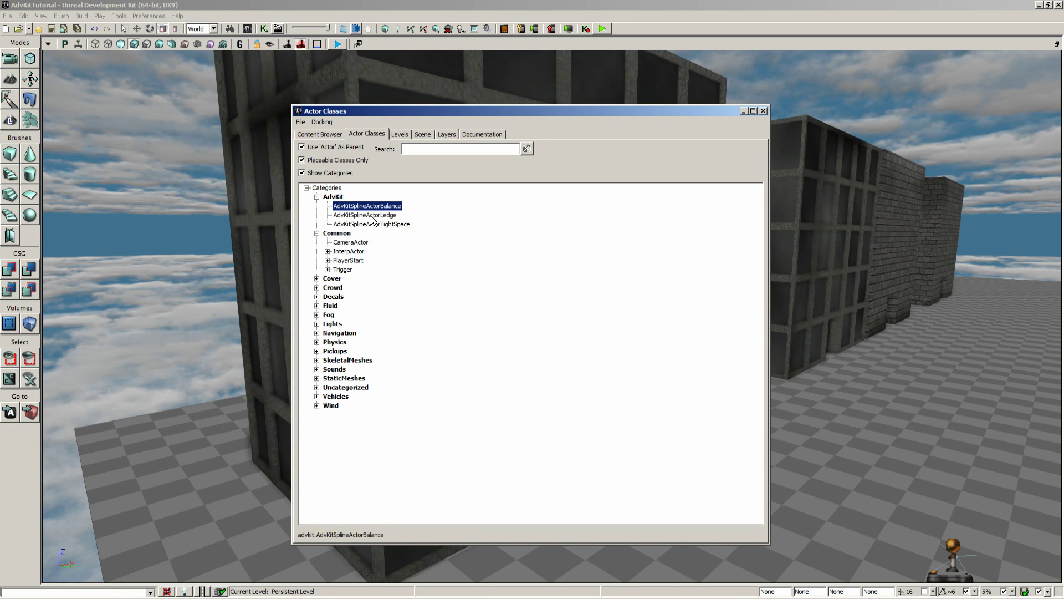
pyautogui.click(374, 216)
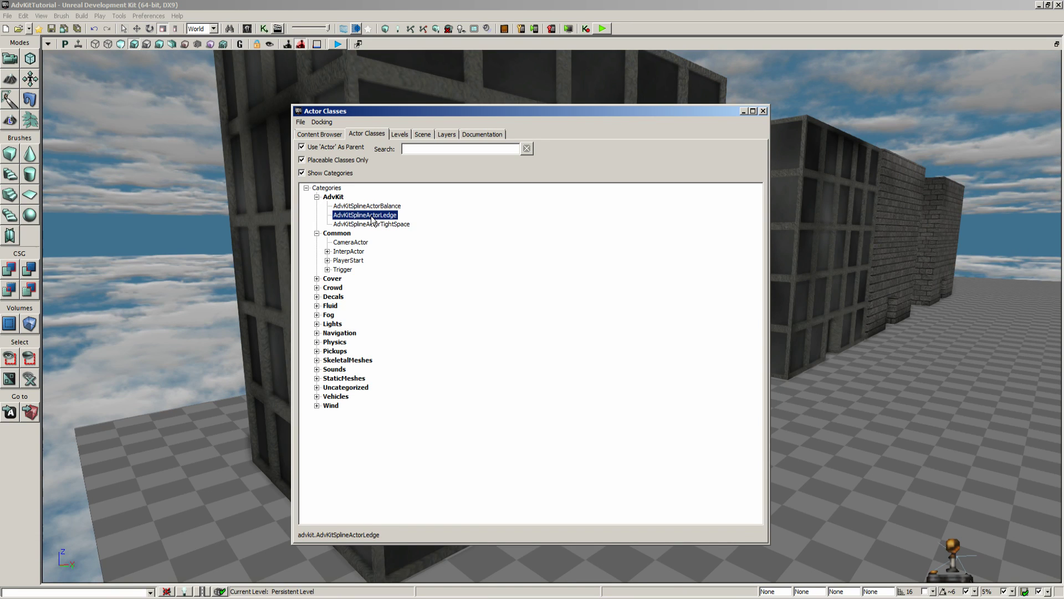
pyautogui.click(375, 225)
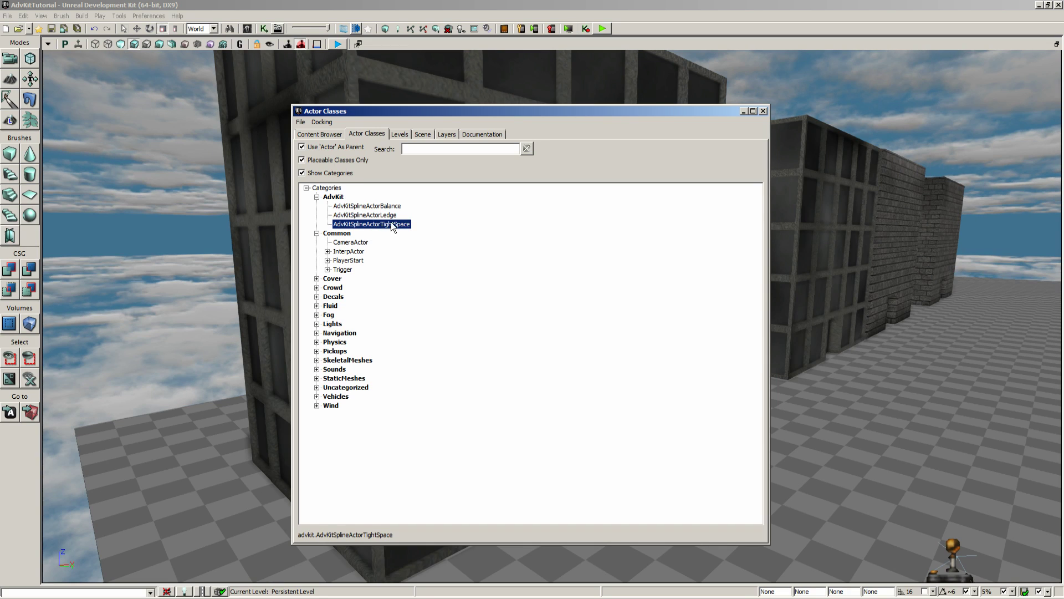
pyautogui.click(376, 216)
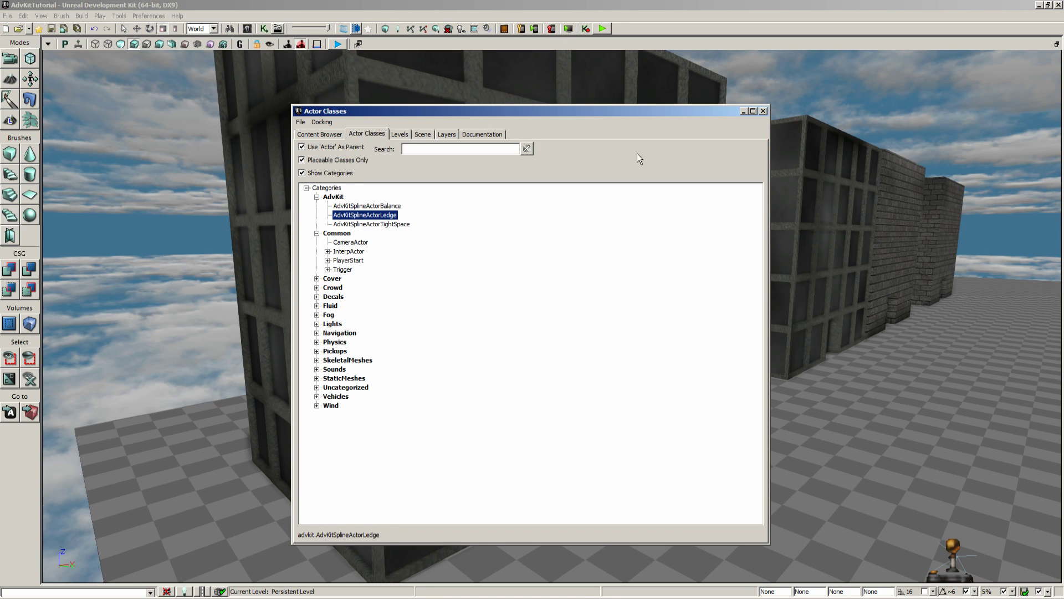
pyautogui.click(763, 111)
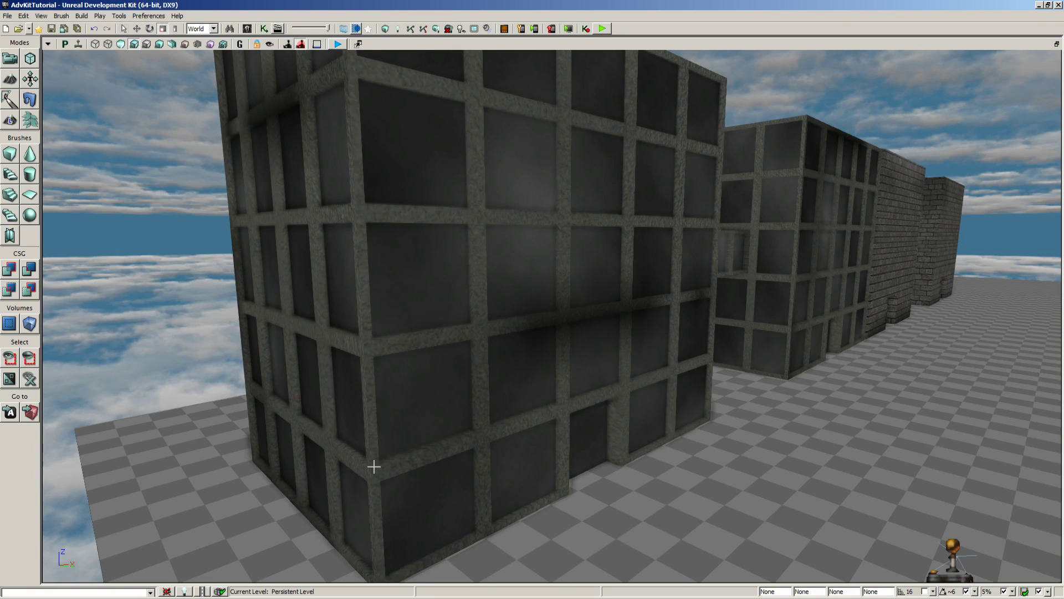
# Add an AdvKitSplineActorLedge at the far corner of the building's side wall and nudge it slightly along X
pyautogui.rightClick(246, 382)
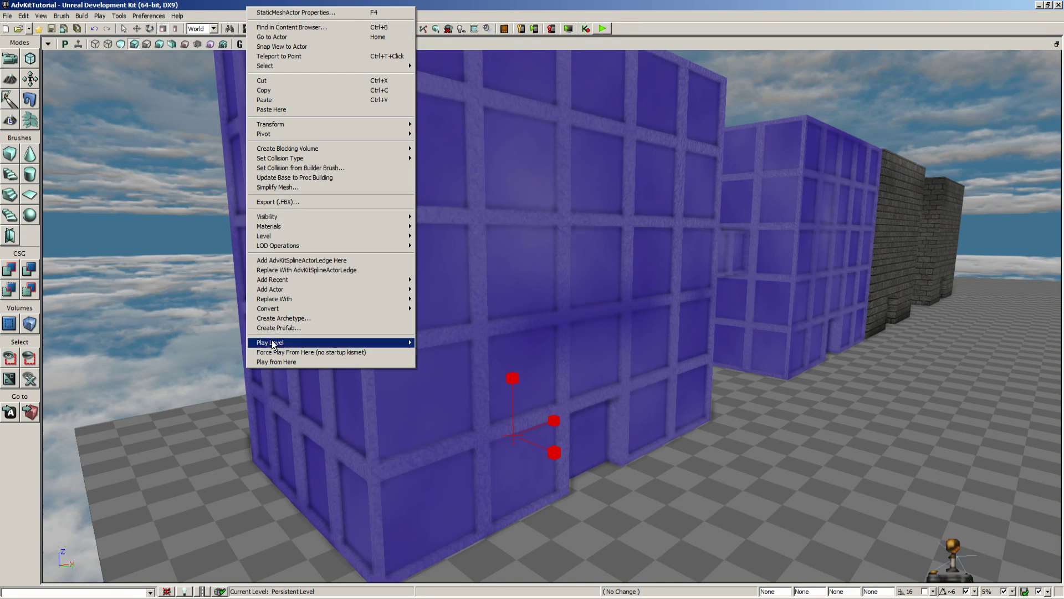
pyautogui.click(277, 261)
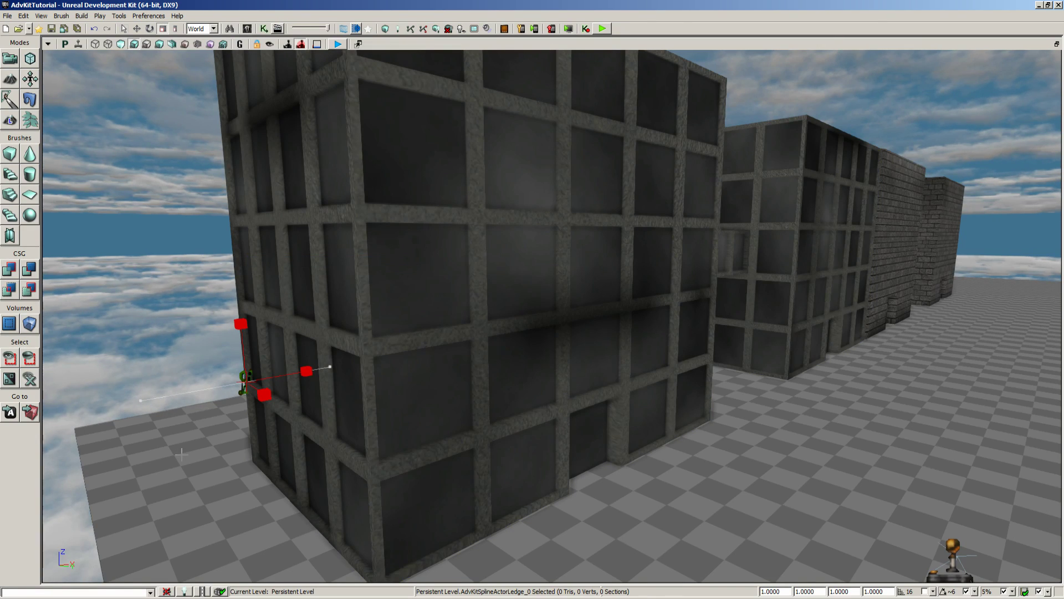
pyautogui.moveTo(182, 454); pyautogui.dragTo(188, 546)
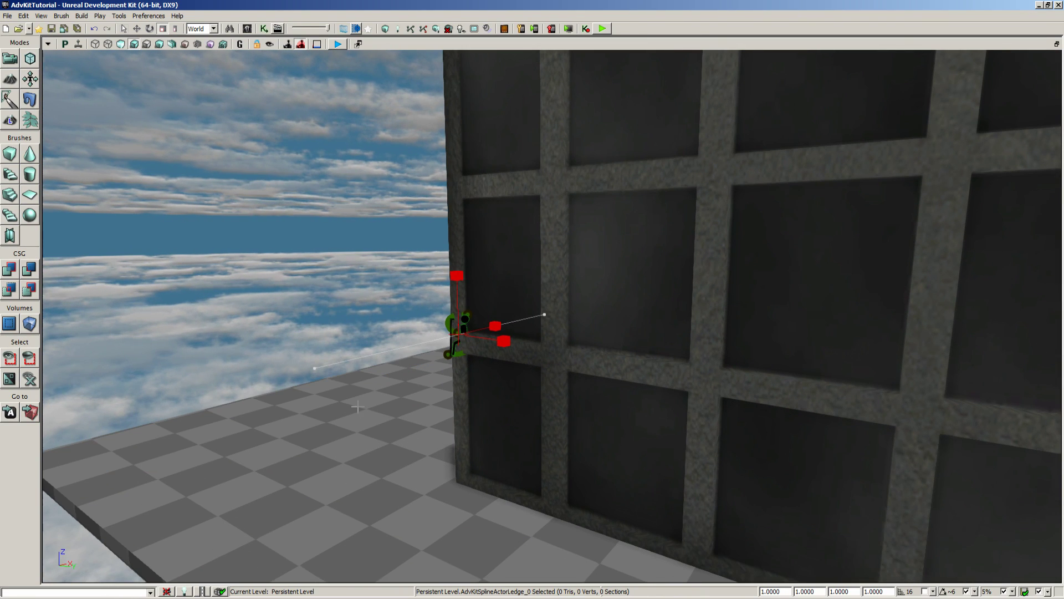
pyautogui.press('space')
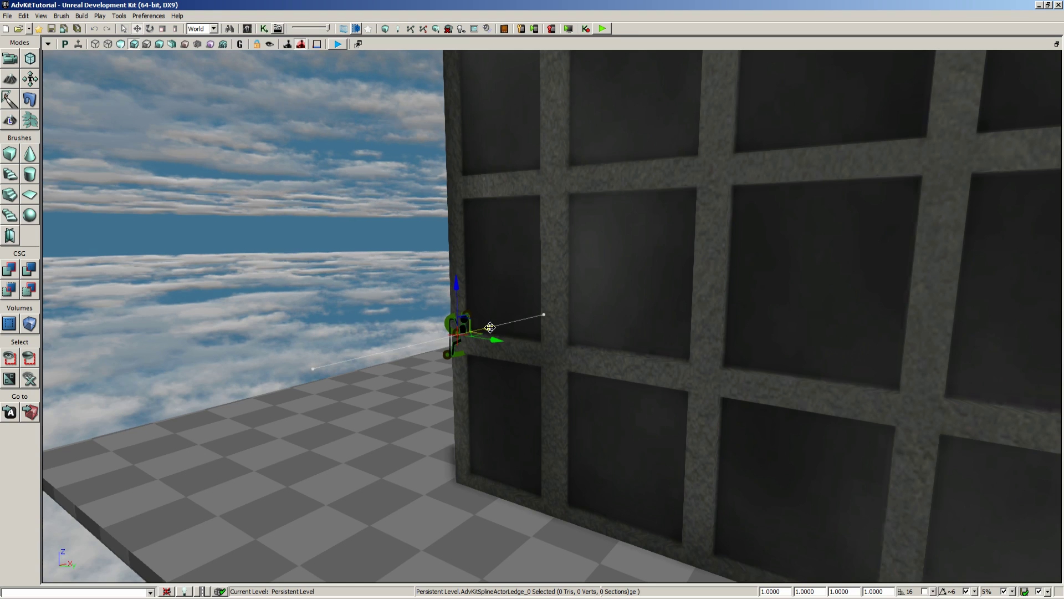
pyautogui.moveTo(490, 327); pyautogui.dragTo(488, 328)
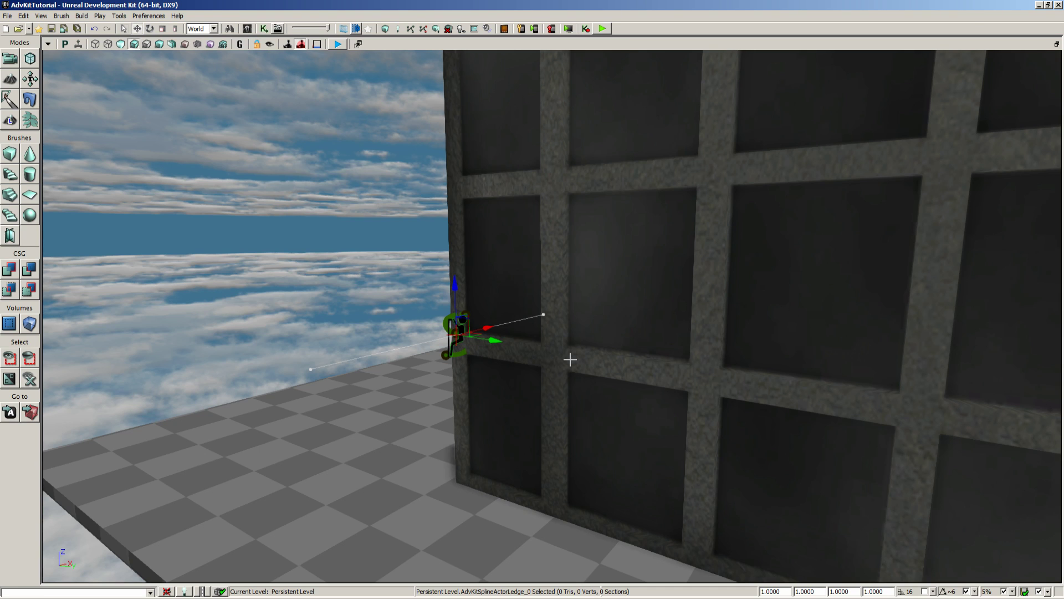
# Rotate the ledge actor to a yaw of 90° so its tangent runs along the side wall
pyautogui.press('space')
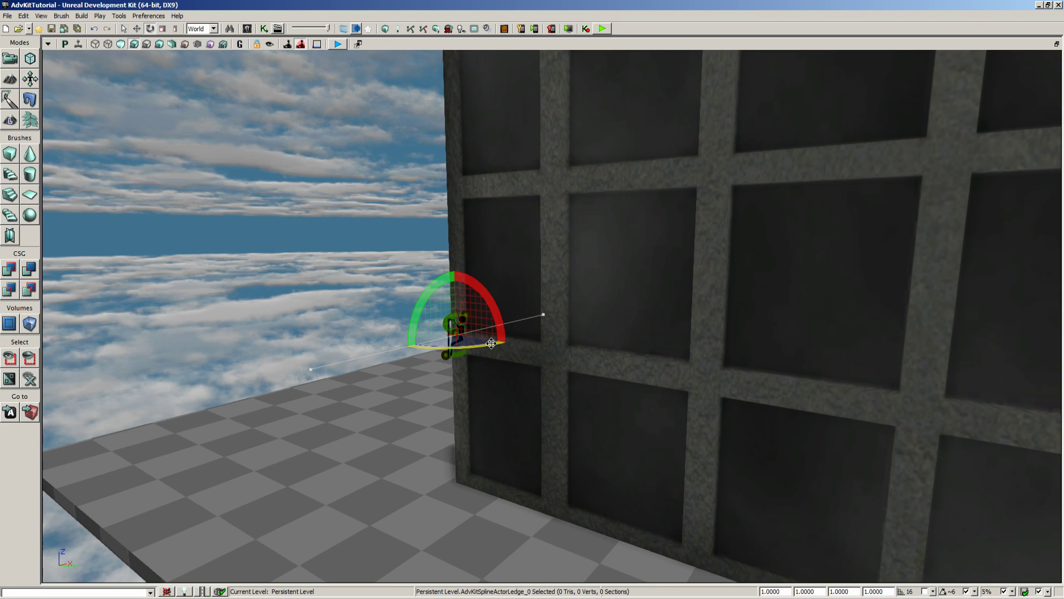
pyautogui.moveTo(491, 344); pyautogui.dragTo(621, 350)
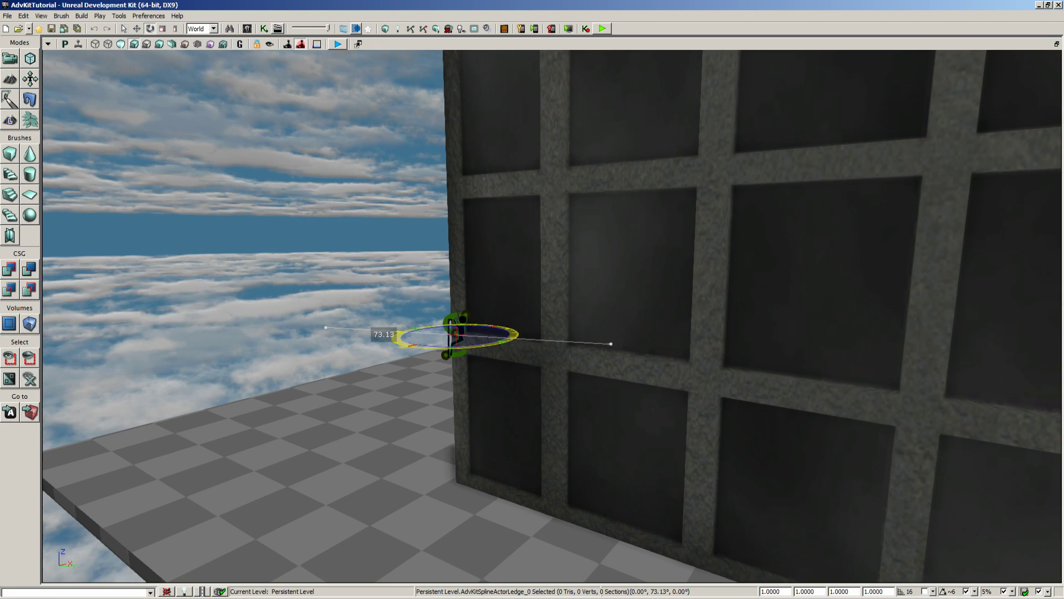
pyautogui.moveTo(491, 346); pyautogui.dragTo(514, 350)
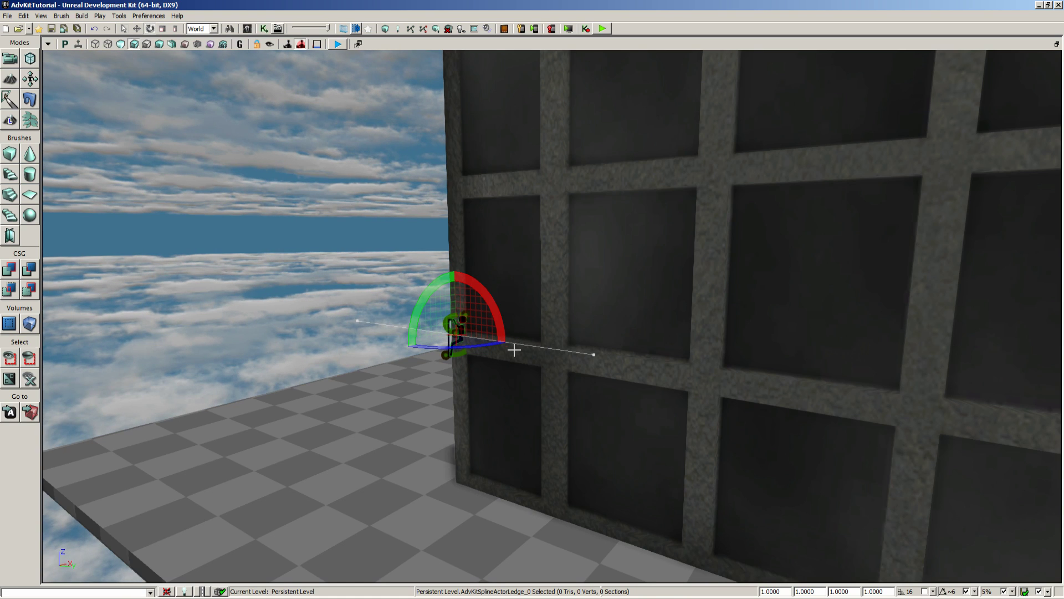
# Duplicate the ledge actor along the side wall to the building's near corner, and duplicate it again onto the front wall
pyautogui.press('space')
pyautogui.press('space')
pyautogui.press('space')
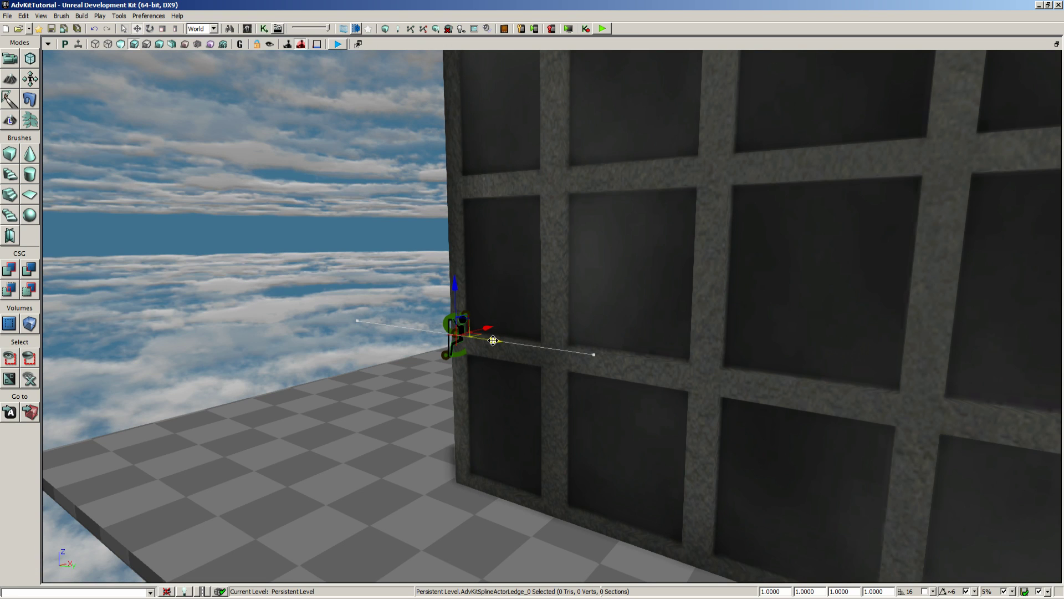
pyautogui.keyDown('alt'); pyautogui.moveTo(493, 341); pyautogui.dragTo(1016, 414); pyautogui.keyUp('alt')
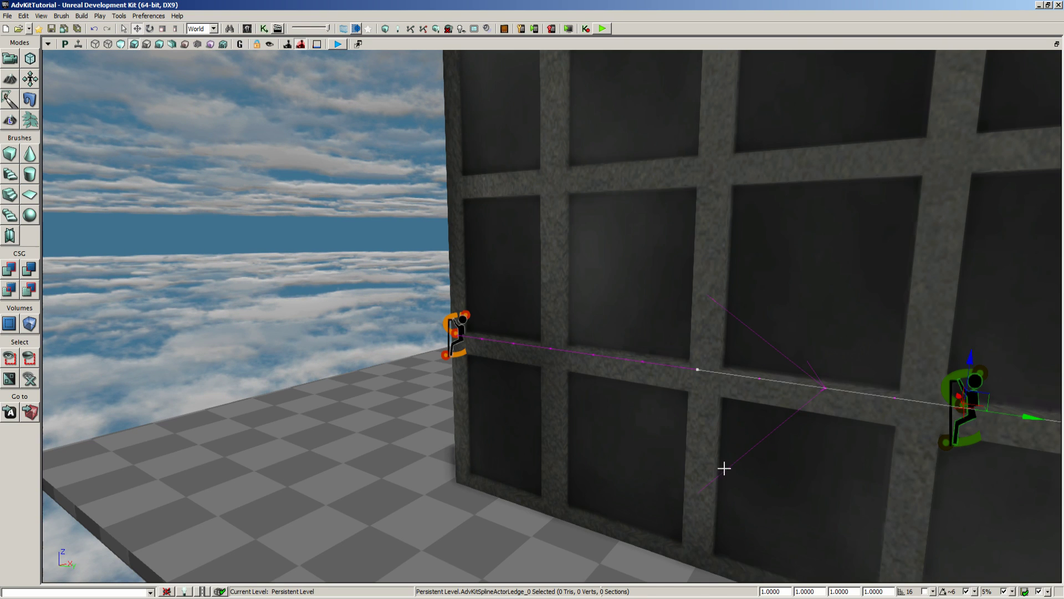
pyautogui.moveTo(724, 469); pyautogui.dragTo(741, 447, button='right')
pyautogui.keyDown('alt'); pyautogui.moveTo(741, 374); pyautogui.dragTo(904, 385); pyautogui.keyUp('alt')
pyautogui.moveTo(858, 439)
pyautogui.mouseDown()
pyautogui.moveTo(901, 401)
pyautogui.moveTo(890, 382)
pyautogui.moveTo(737, 388)
pyautogui.moveTo(740, 465)
pyautogui.moveTo(858, 444)
pyautogui.mouseUp()
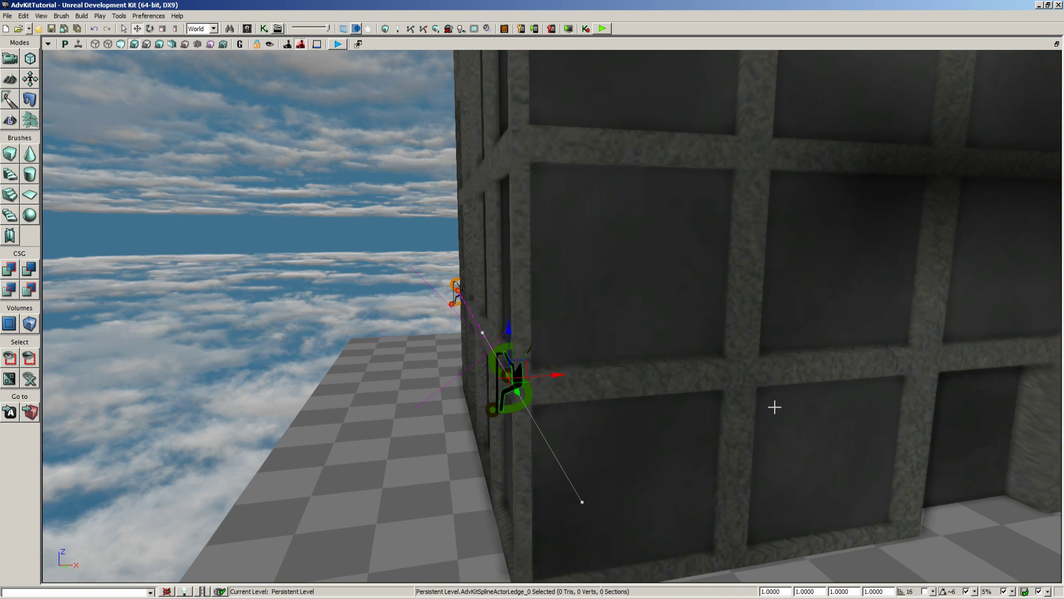
pyautogui.moveTo(621, 394); pyautogui.dragTo(671, 390, button='right')
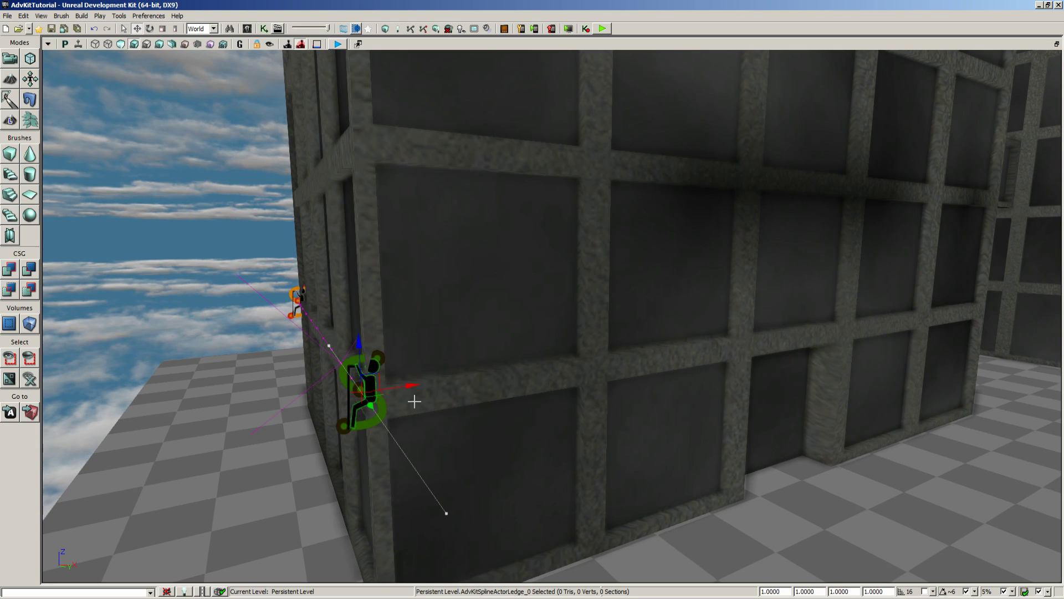
pyautogui.keyDown('alt'); pyautogui.moveTo(408, 386); pyautogui.dragTo(427, 406); pyautogui.keyUp('alt')
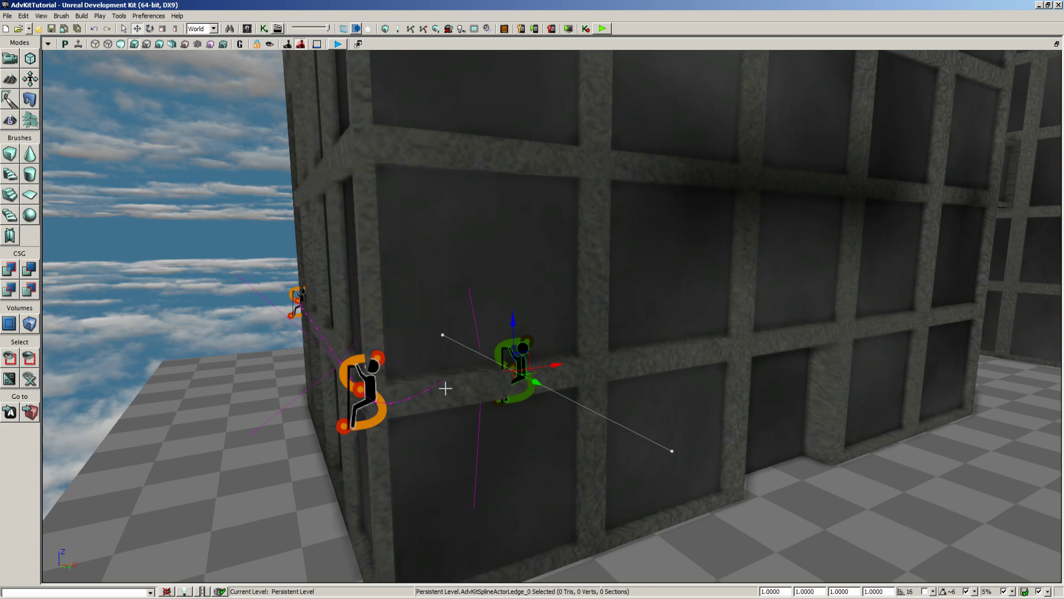
# Set the Spline Actor Tangent X of the front wall's ledge actor to 0
pyautogui.press('F4')
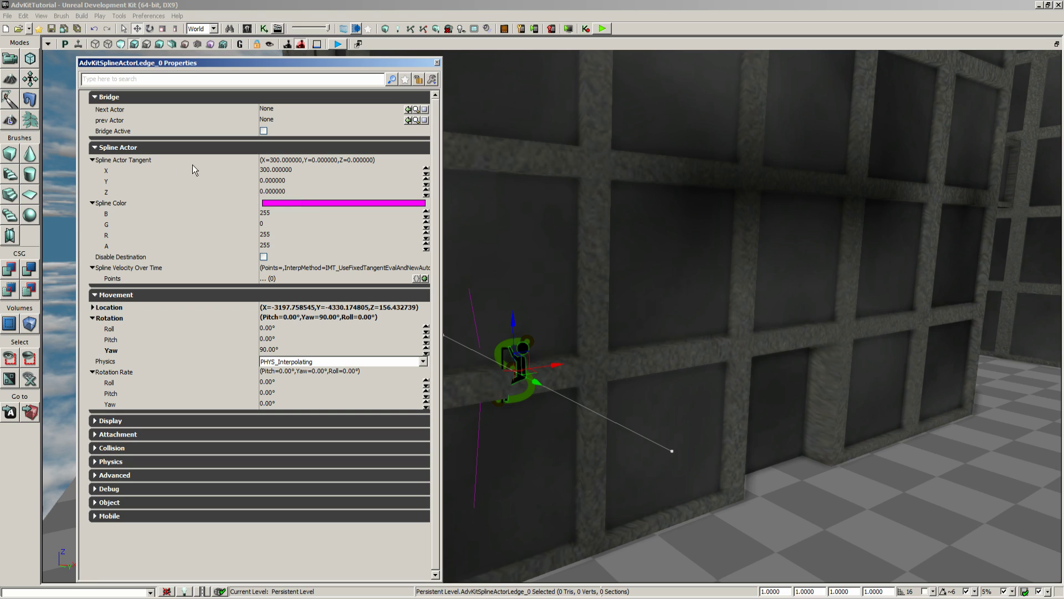
pyautogui.click(131, 169)
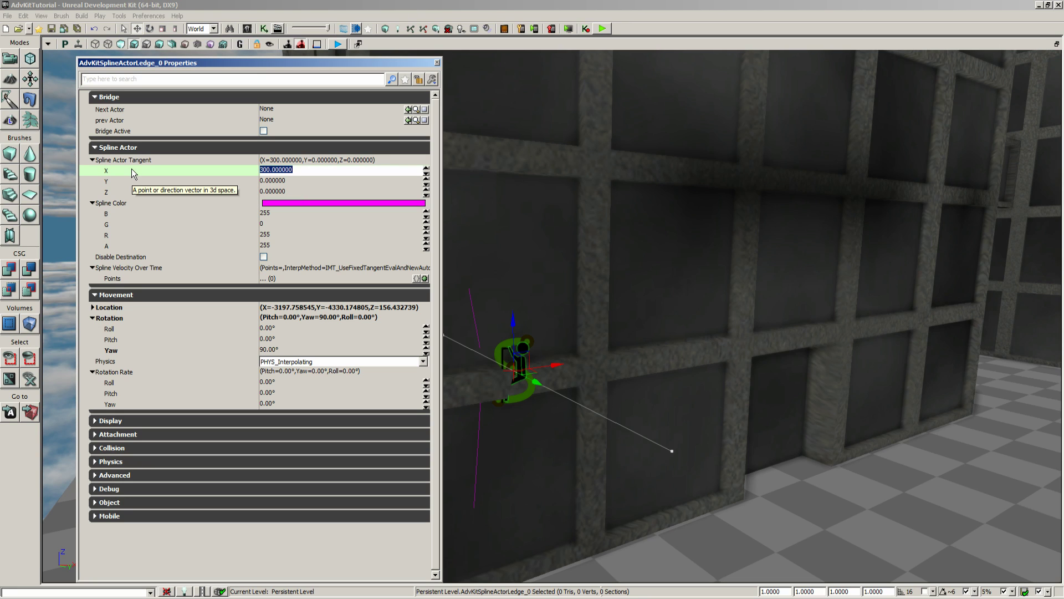
pyautogui.write('0')
pyautogui.press('Return')
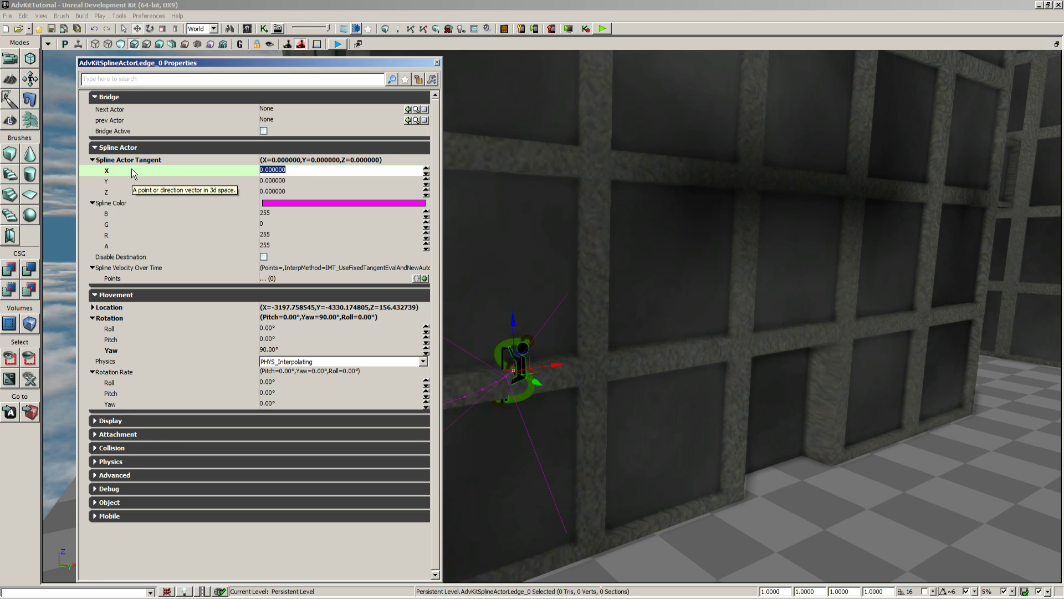
# Set the Spline Actor Tangent X of the near corner's ledge actor to 0 and close its properties
pyautogui.moveTo(666, 427); pyautogui.dragTo(604, 425, button='right')
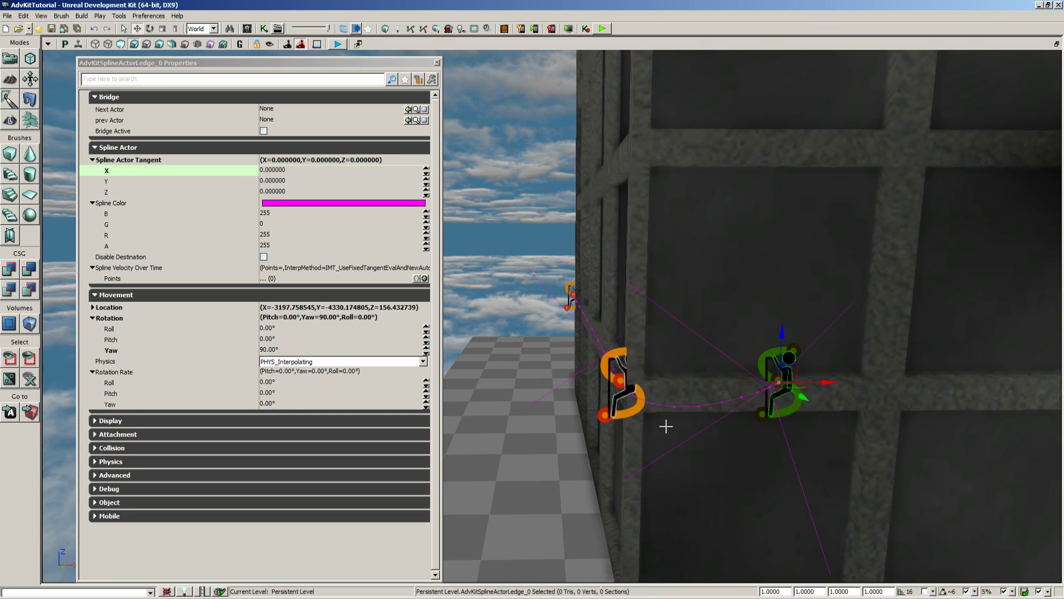
pyautogui.click(629, 383)
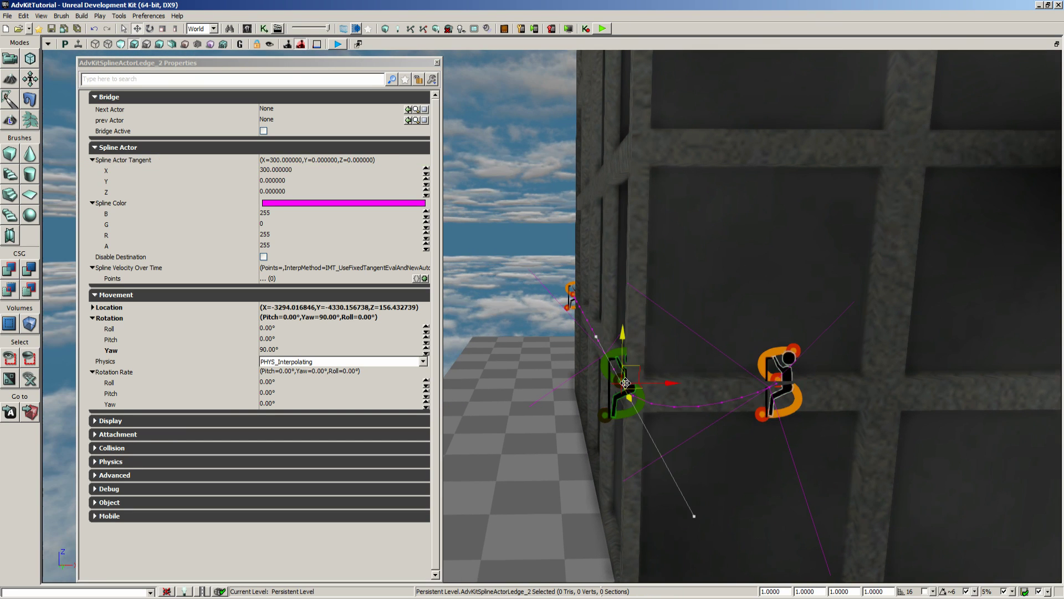
pyautogui.click(299, 167)
pyautogui.write('0')
pyautogui.press('Return')
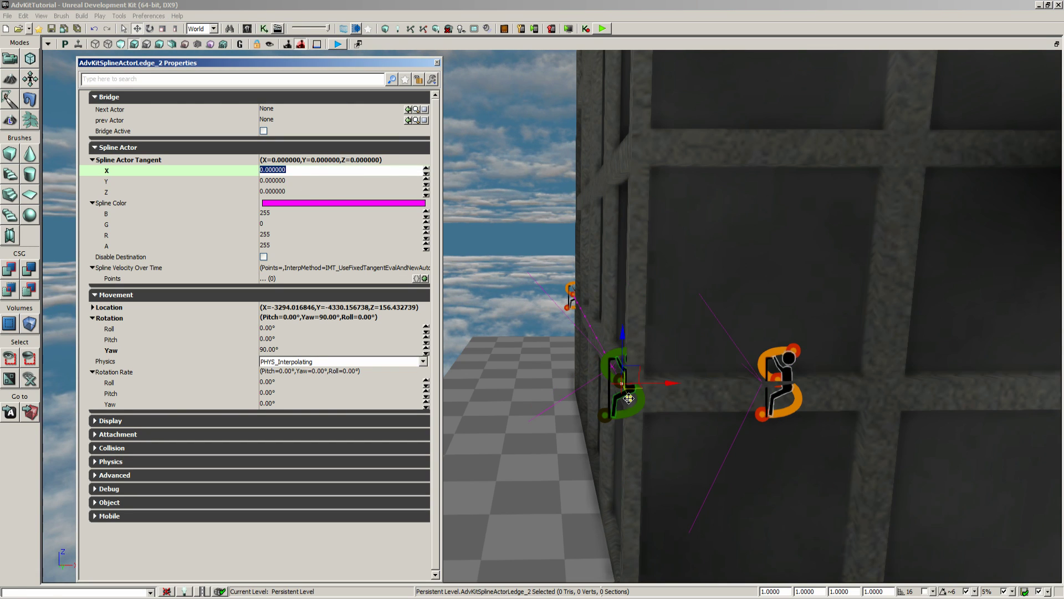
pyautogui.click(437, 63)
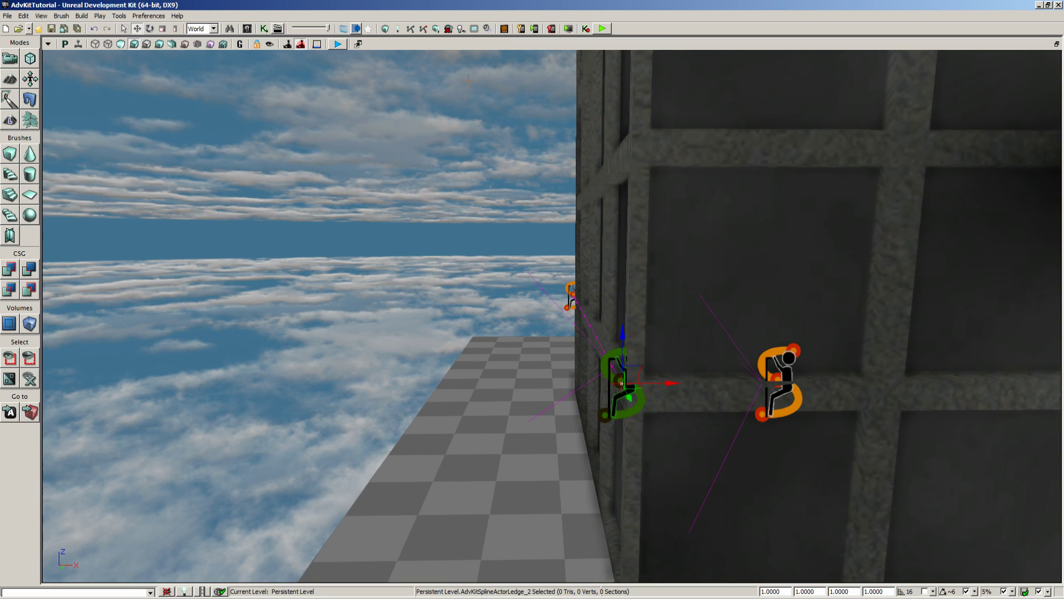
# Connect the near corner's ledge actor with the front wall's ledge actor
pyautogui.click(773, 381)
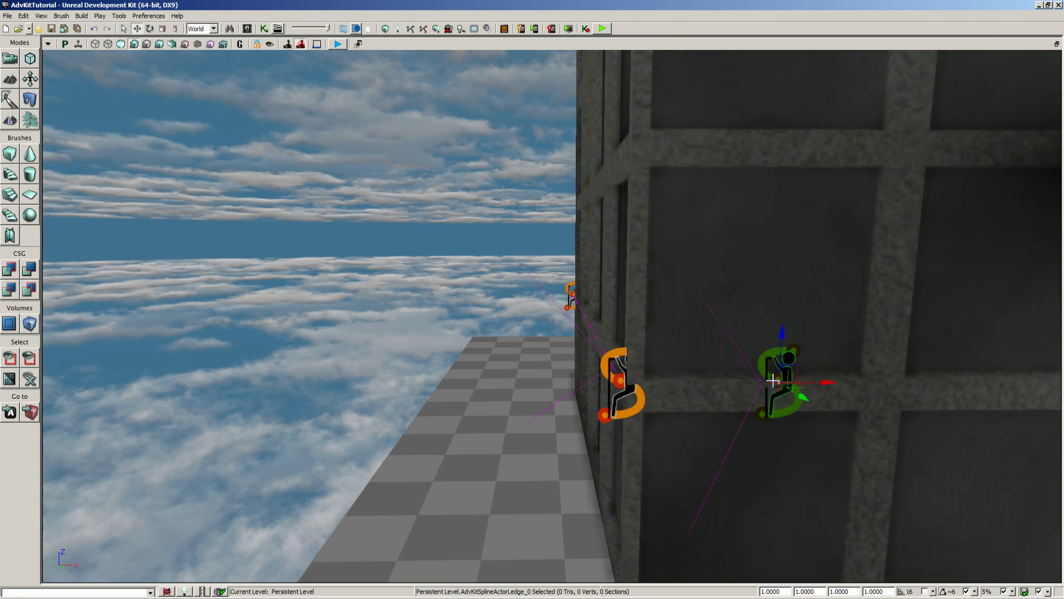
pyautogui.keyDown('ctrl'); pyautogui.click(620, 384); pyautogui.keyUp('ctrl')
pyautogui.moveTo(631, 396); pyautogui.dragTo(631, 397)
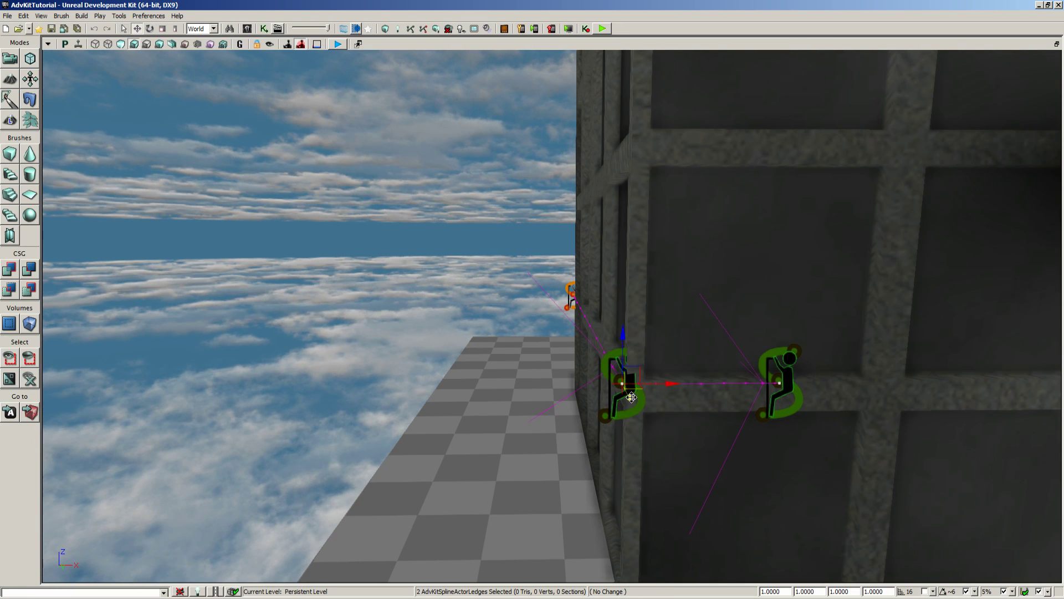
# Move the front wall's ledge actor along X to the wall's far corner, and duplicate it to the far end of the adjoining side wall
pyautogui.click(793, 388)
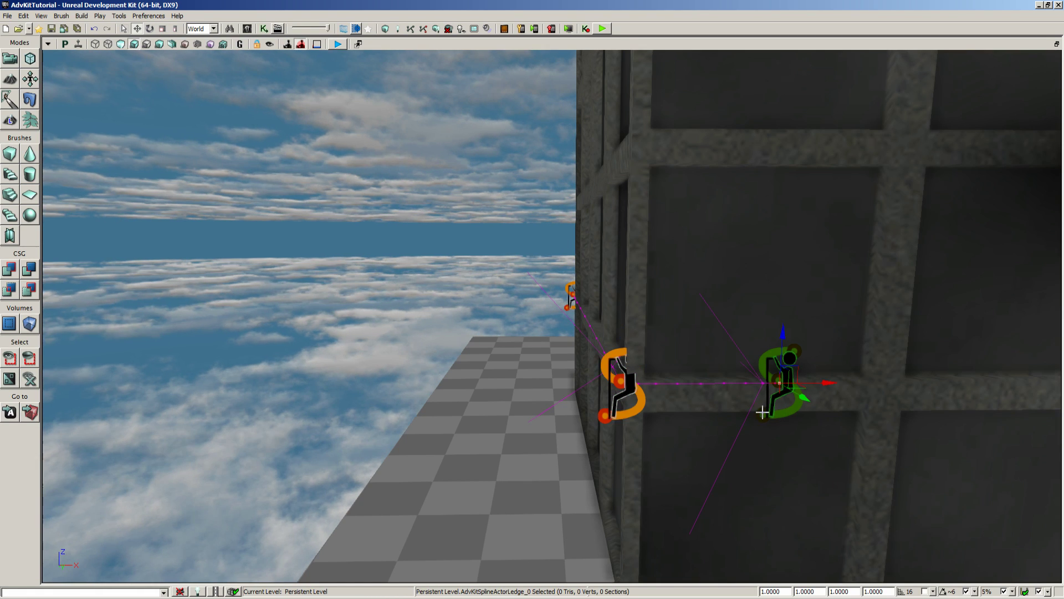
pyautogui.moveTo(633, 375); pyautogui.dragTo(733, 375, button='right')
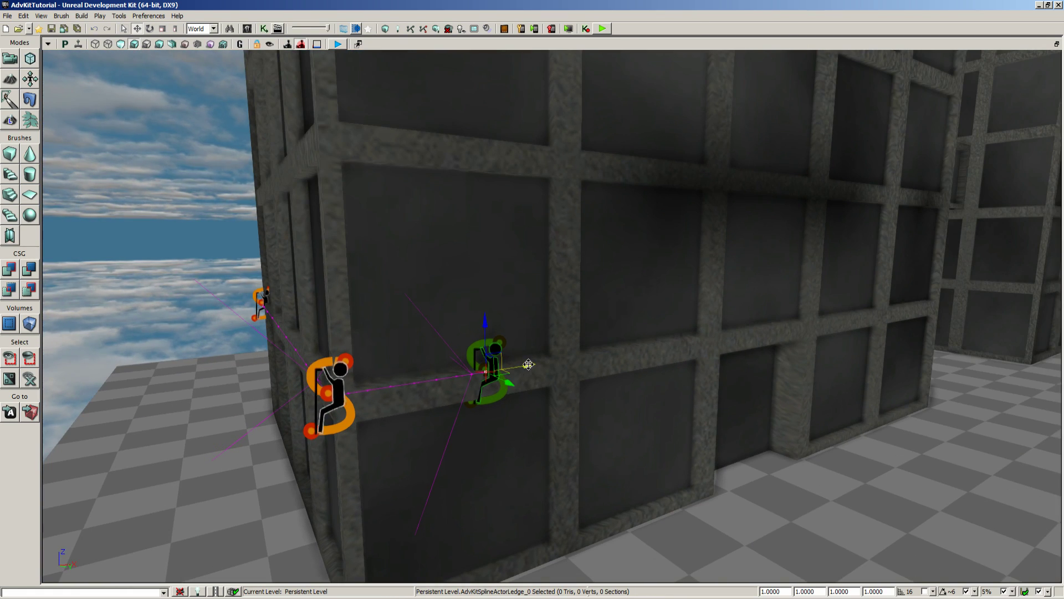
pyautogui.moveTo(528, 365); pyautogui.dragTo(944, 323)
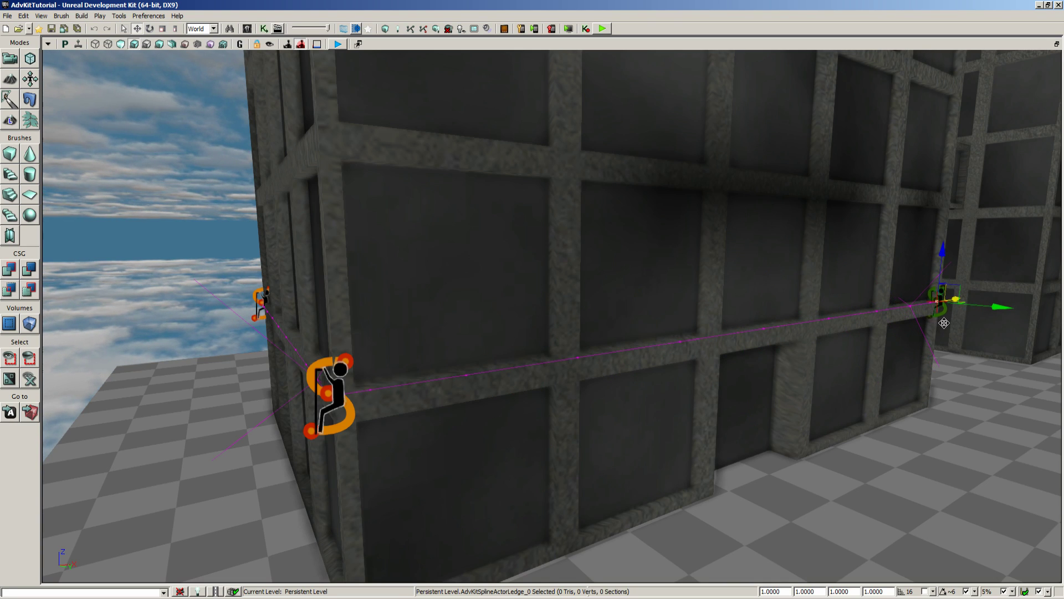
pyautogui.moveTo(847, 440)
pyautogui.mouseDown()
pyautogui.moveTo(892, 426)
pyautogui.moveTo(898, 399)
pyautogui.moveTo(859, 445)
pyautogui.mouseUp()
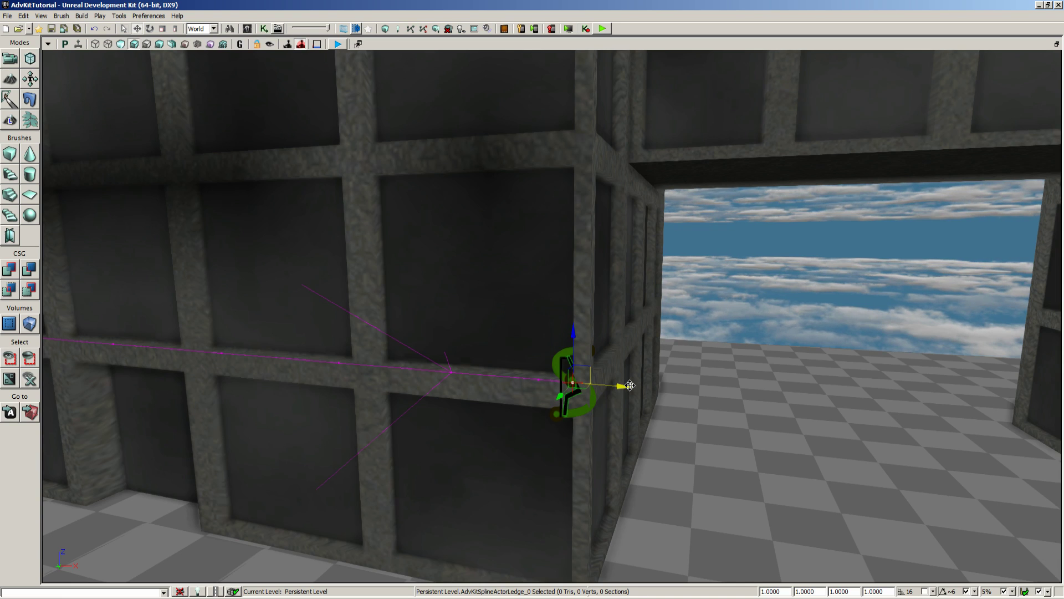
pyautogui.moveTo(626, 388); pyautogui.dragTo(645, 388)
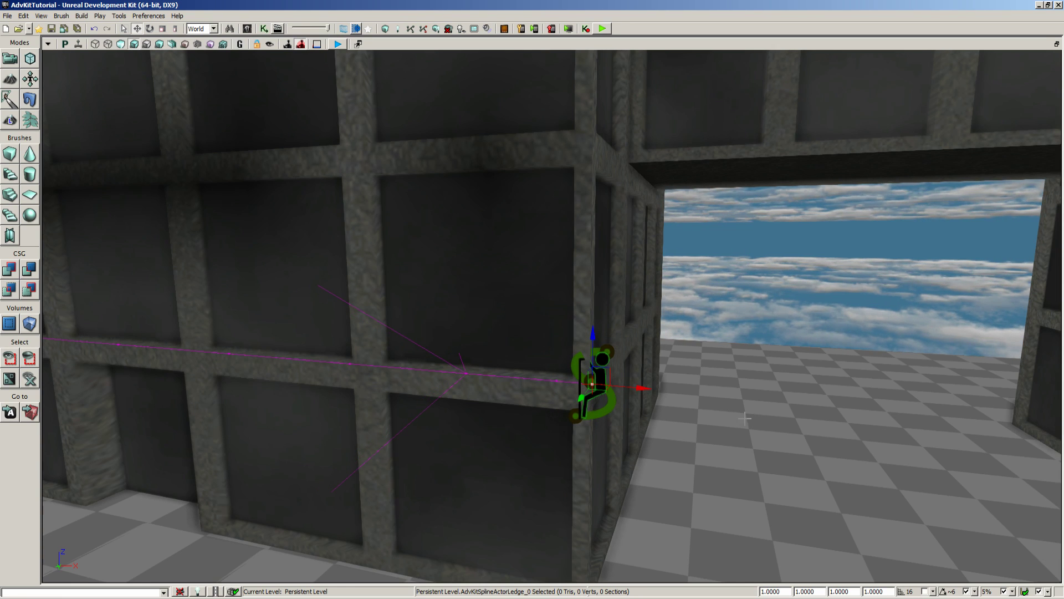
pyautogui.moveTo(845, 496)
pyautogui.mouseDown()
pyautogui.moveTo(865, 471)
pyautogui.moveTo(821, 444)
pyautogui.moveTo(788, 482)
pyautogui.moveTo(845, 496)
pyautogui.mouseUp()
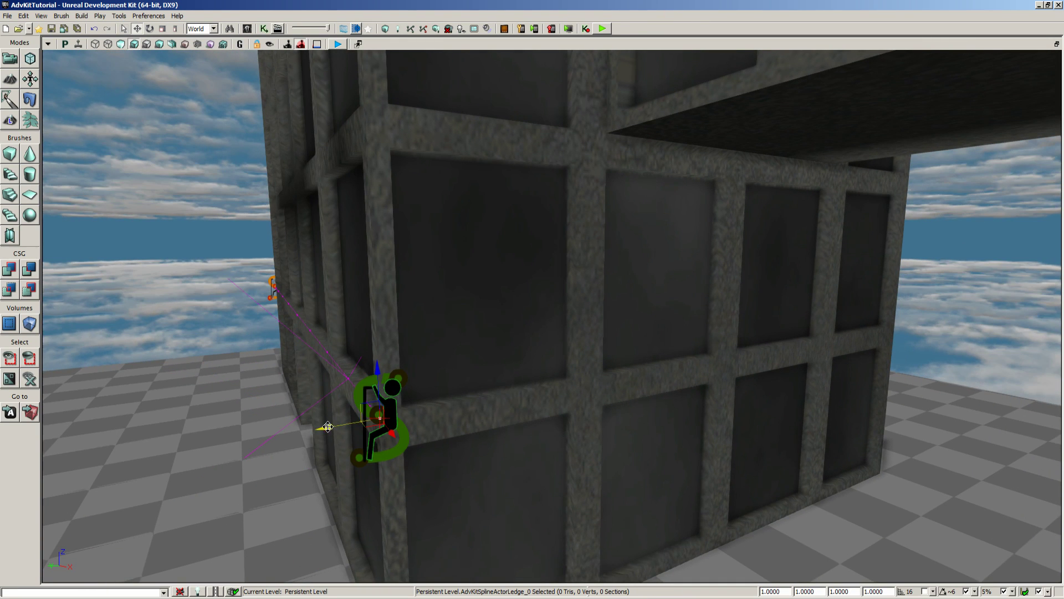
pyautogui.keyDown('alt'); pyautogui.moveTo(327, 427); pyautogui.dragTo(876, 384); pyautogui.keyUp('alt')
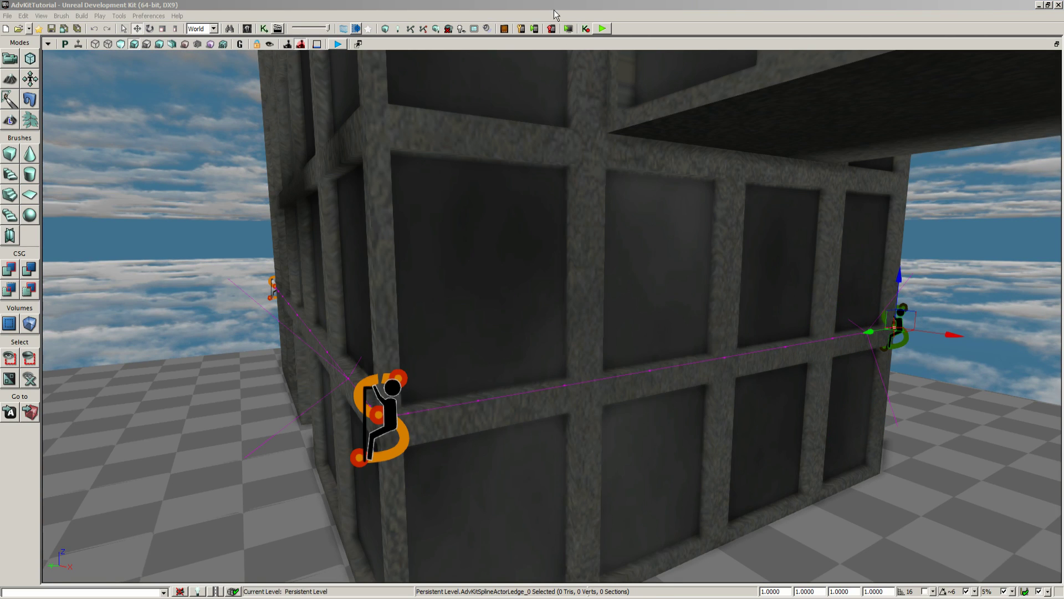
# Play the level in the editor and test jumping onto the front wall's ledge with the character
pyautogui.click(601, 28)
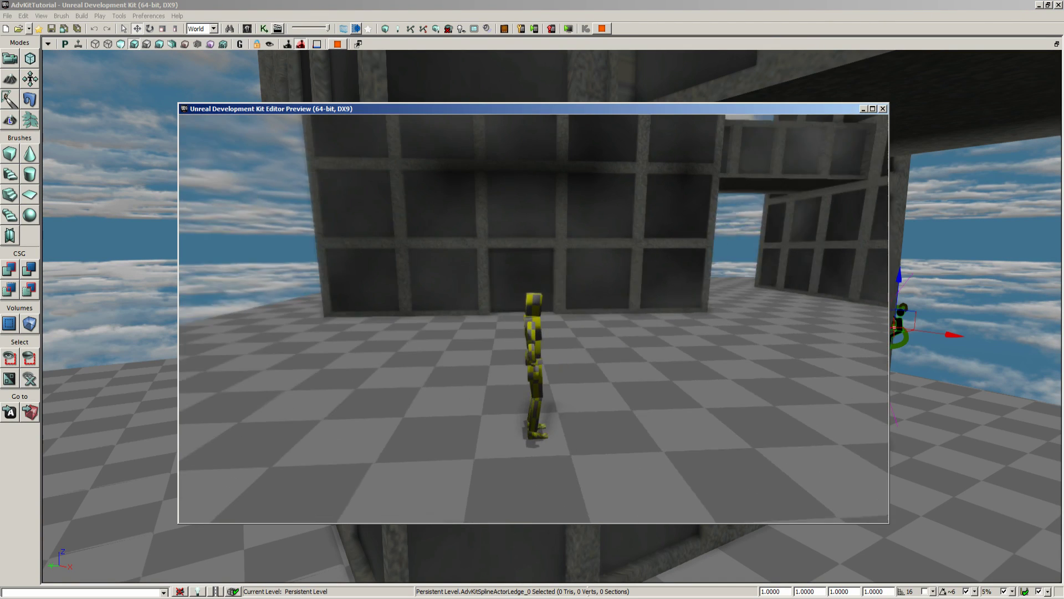
pyautogui.press('d')
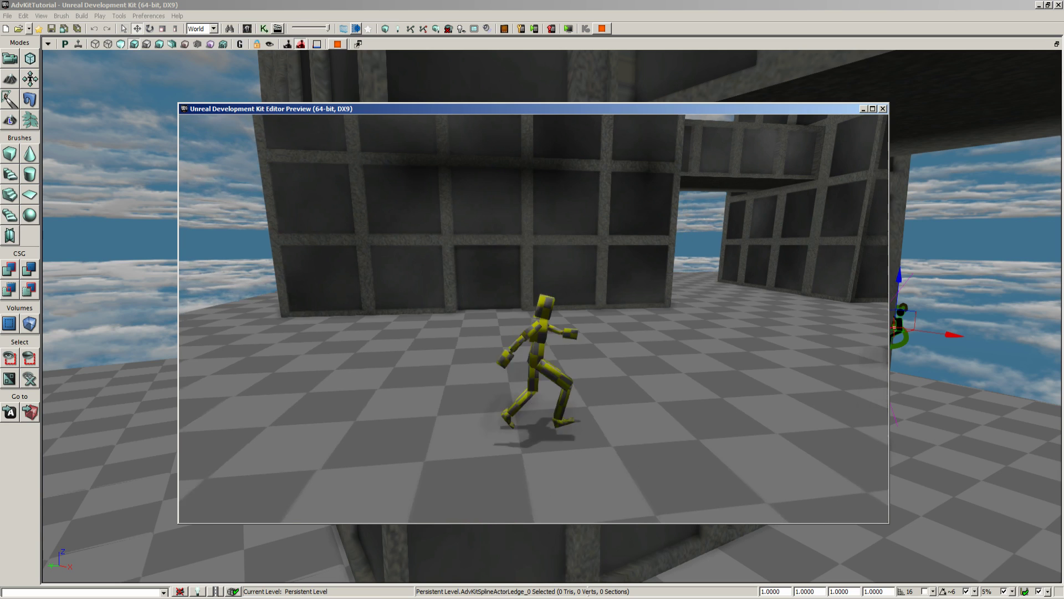
pyautogui.press('w')
pyautogui.press('space')
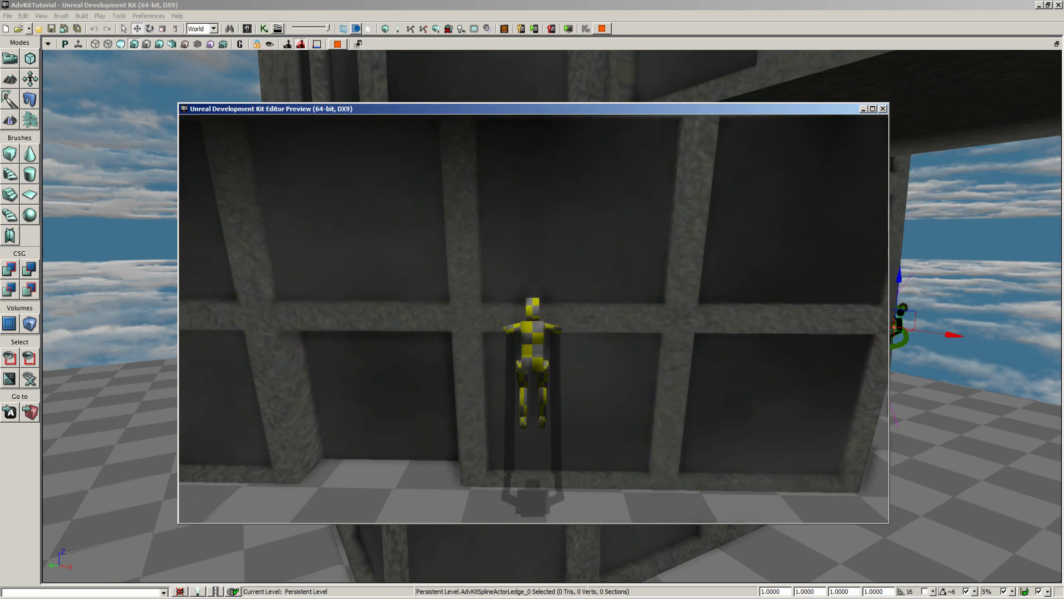
pyautogui.press('a')
pyautogui.press('space')
pyautogui.press('w')
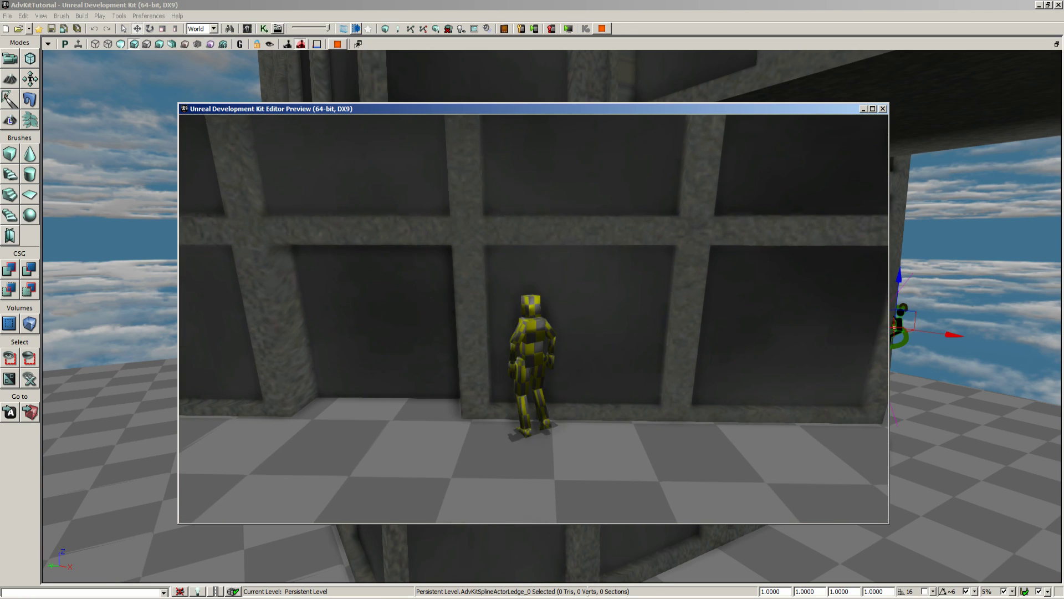
pyautogui.press('space')
pyautogui.press('space')
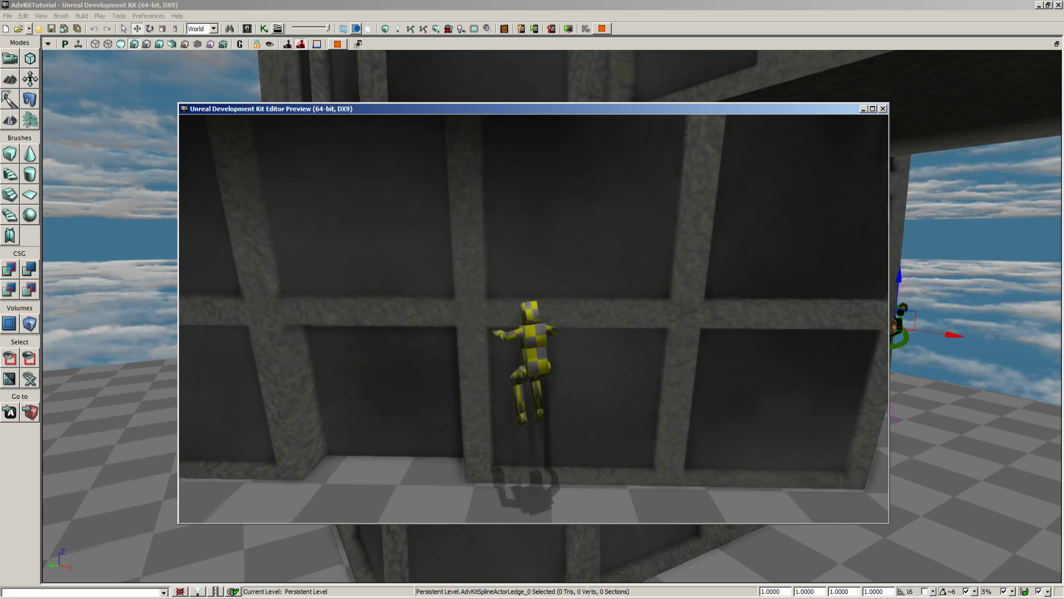
# Run around to the building's side, test grabbing and moving along the side wall's ledge, and end the play session
pyautogui.press('w')
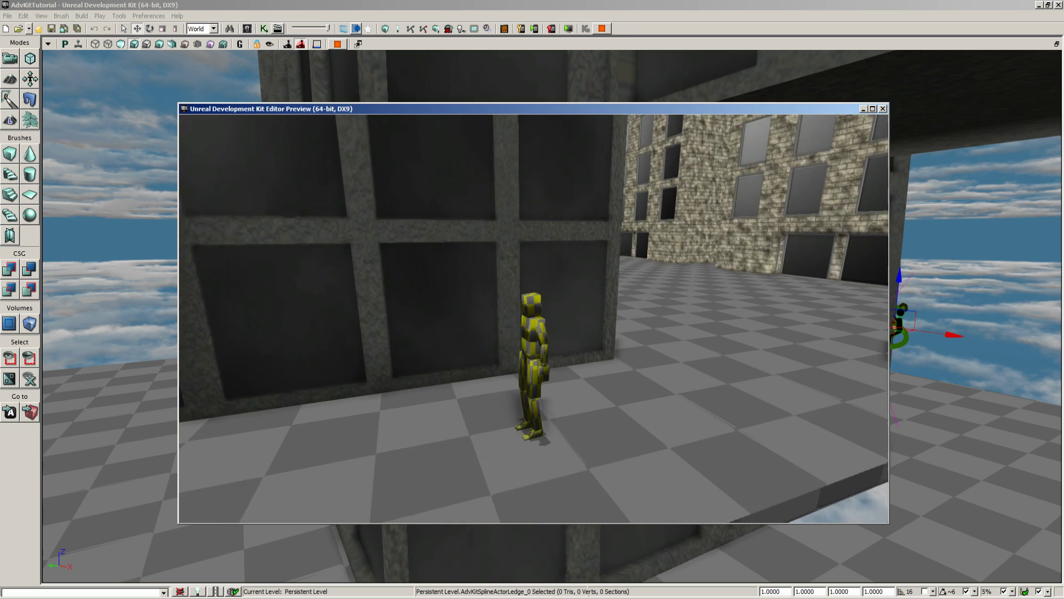
pyautogui.press('w')
pyautogui.press('space')
pyautogui.press('s')
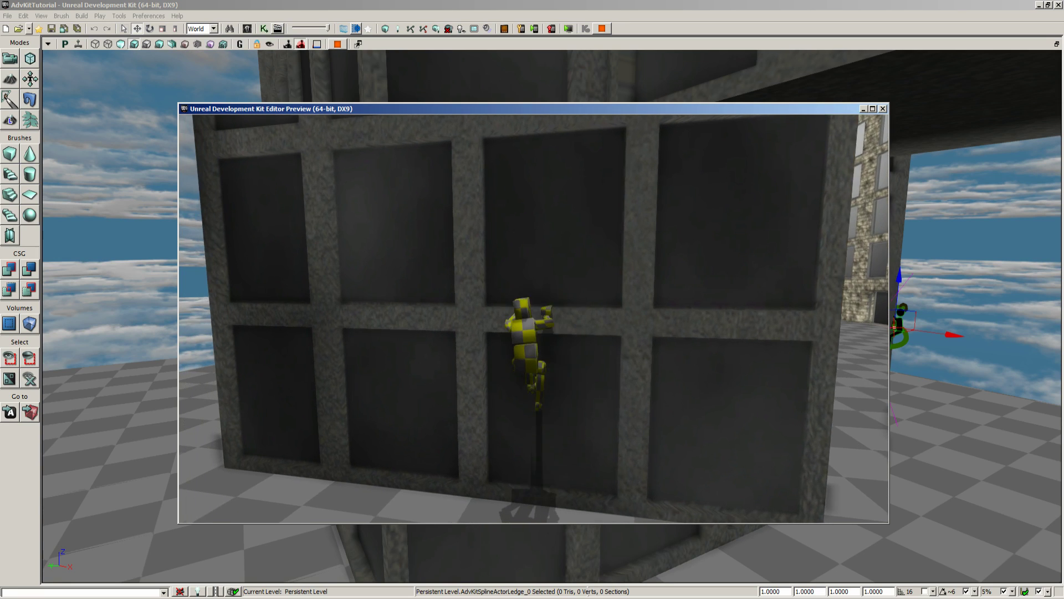
pyautogui.press('d')
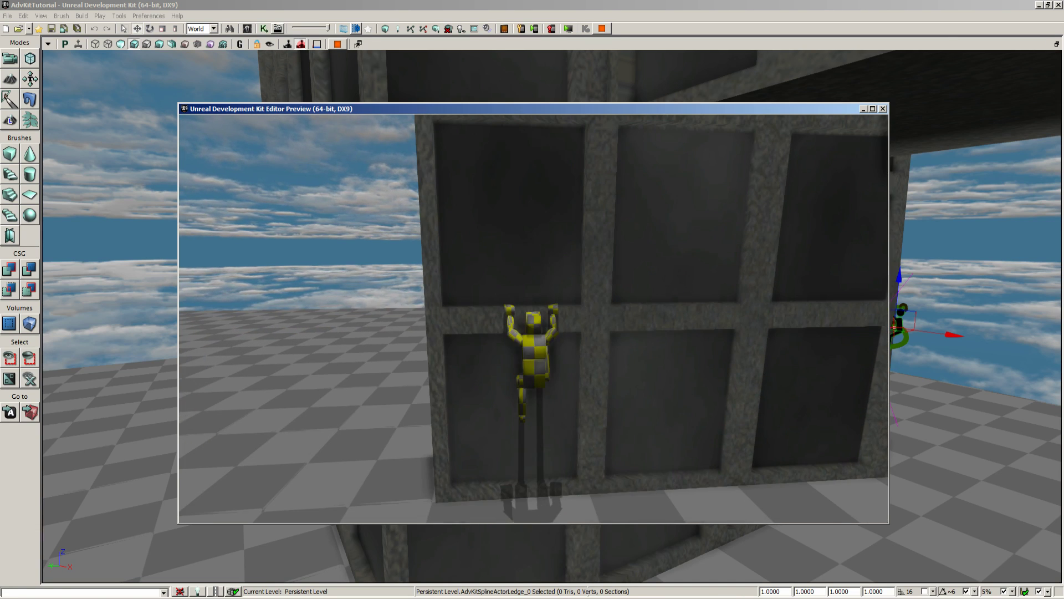
pyautogui.press('Escape')
# Check that AdvKitSplineActorLedge is still the selected actor class and close the browser
pyautogui.moveTo(212, 332); pyautogui.dragTo(216, 360)
pyautogui.moveTo(216, 360); pyautogui.dragTo(200, 344, button='middle')
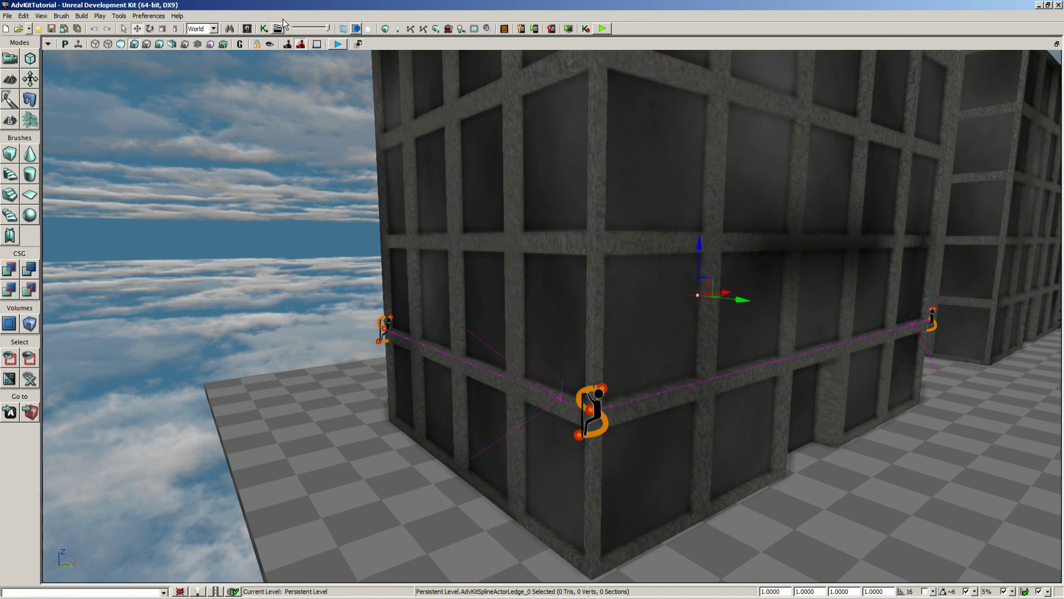
pyautogui.click(248, 28)
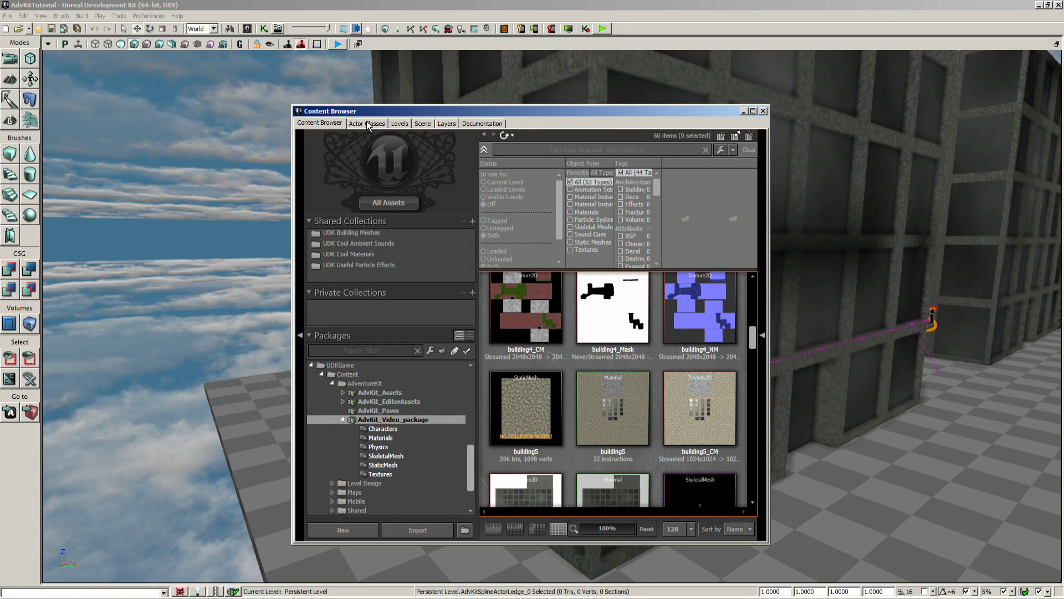
pyautogui.click(367, 124)
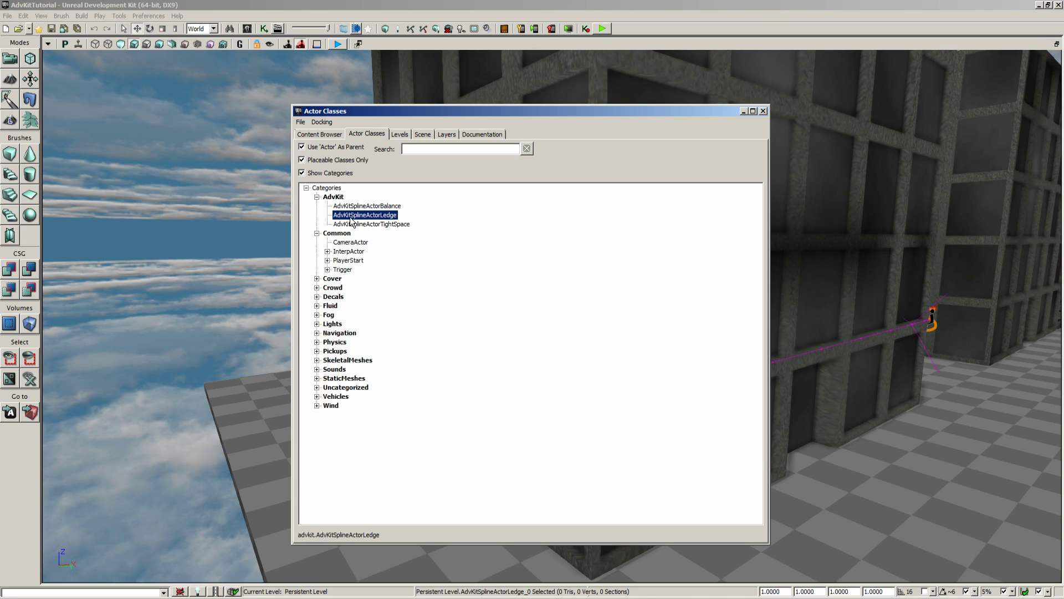
pyautogui.click(763, 112)
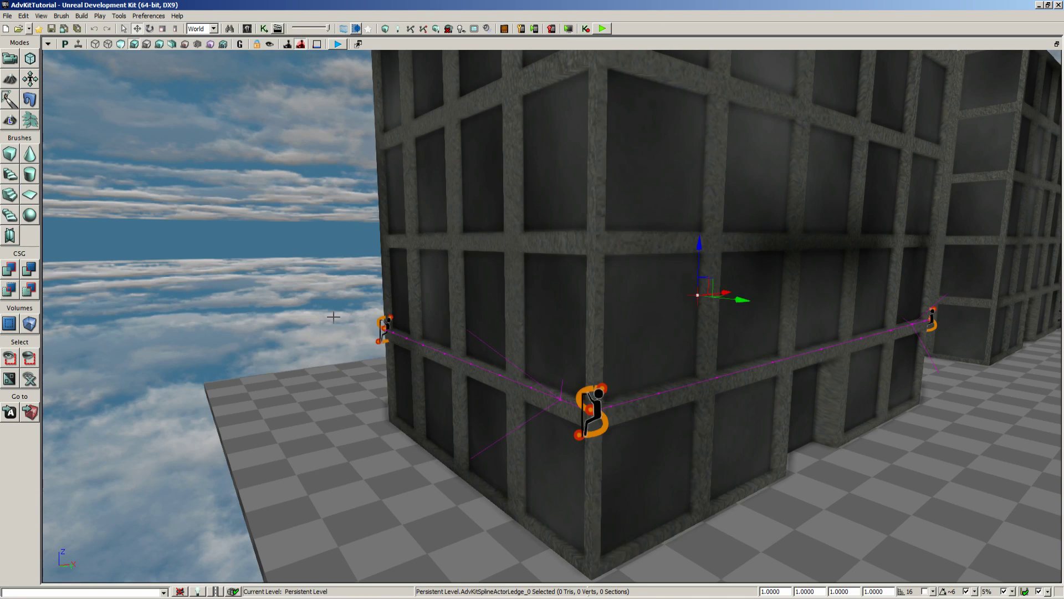
# Add an AdvKitSplineActorLedge at the side wall's far corner, on the horizontal beam above the existing ledge
pyautogui.moveTo(312, 331); pyautogui.dragTo(266, 233)
pyautogui.moveTo(227, 310); pyautogui.dragTo(281, 351)
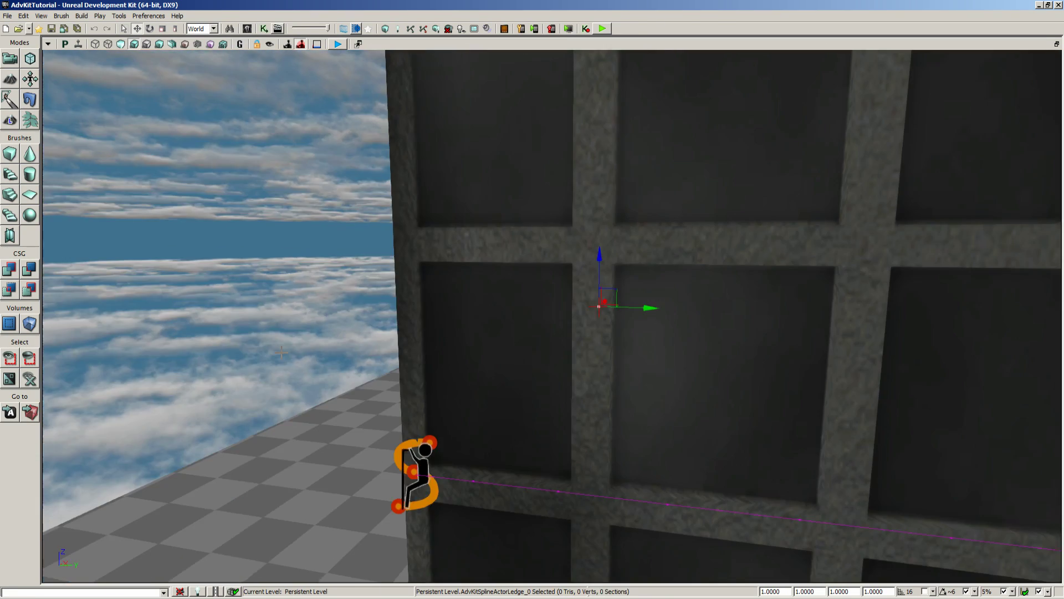
pyautogui.rightClick(397, 216)
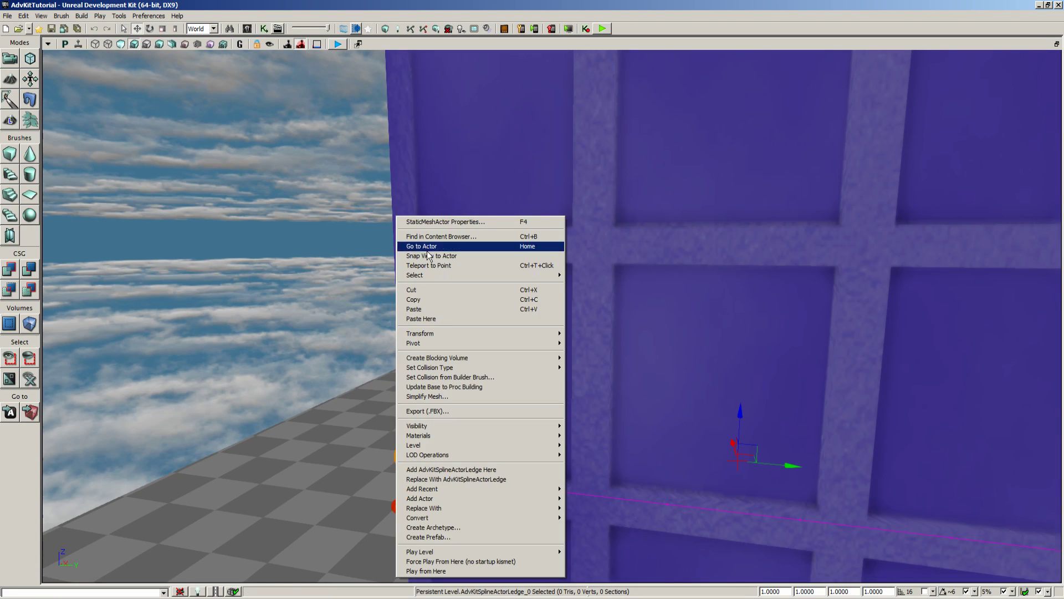
pyautogui.click(443, 470)
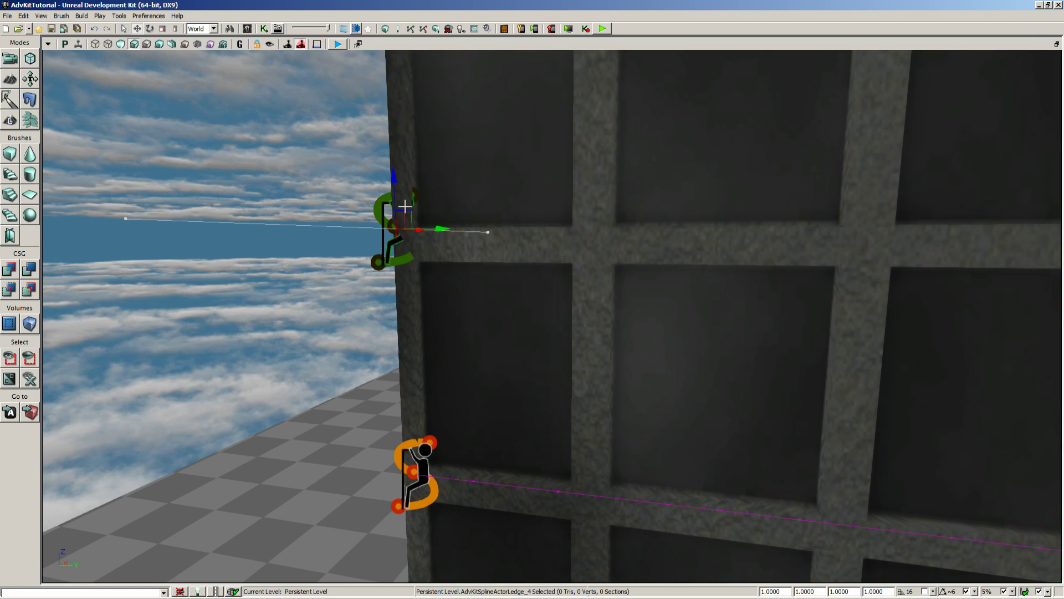
# Set the Spline Actor Tangent X of the new upper ledge actor to 0 and close its properties
pyautogui.doubleClick(405, 206)
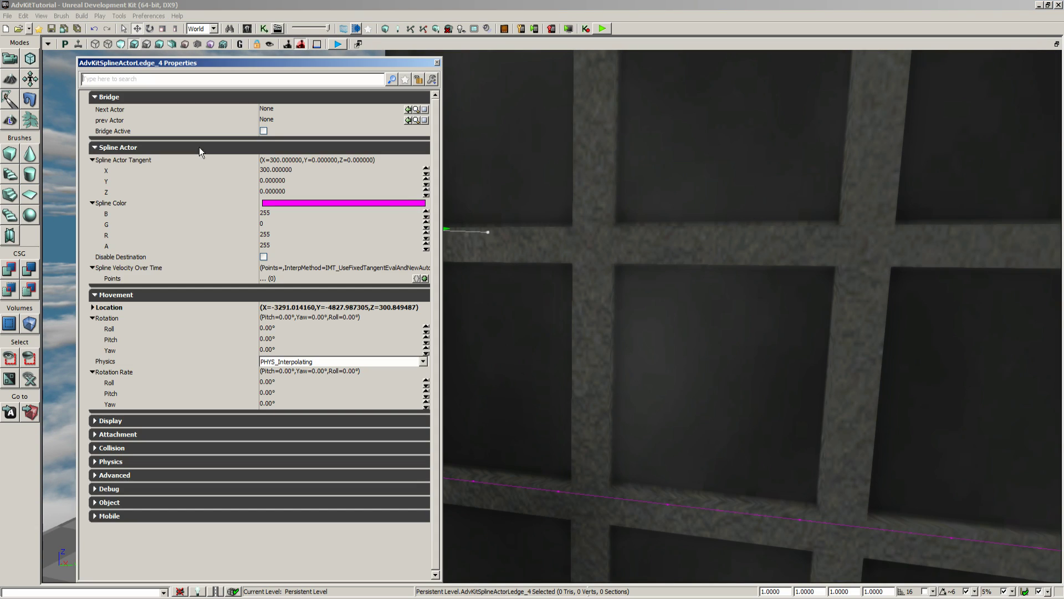
pyautogui.click(284, 171)
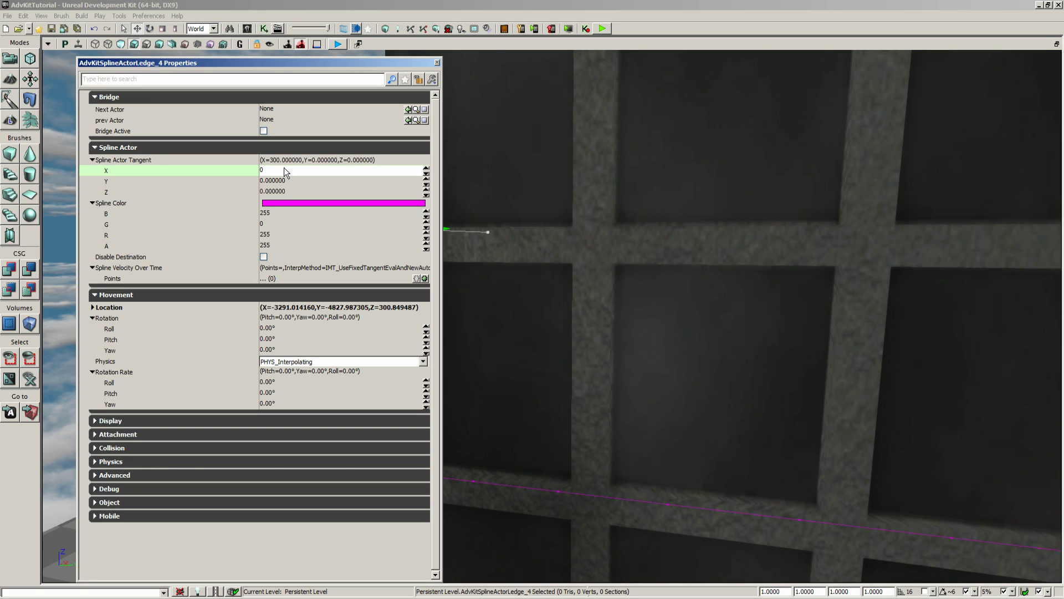
pyautogui.write('0')
pyautogui.press('Return')
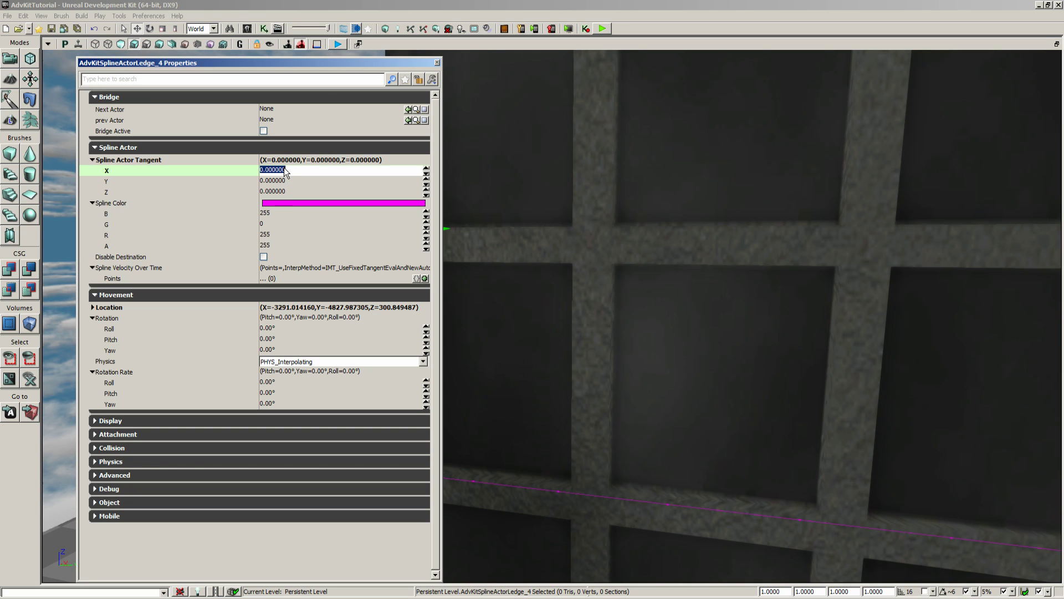
pyautogui.click(438, 62)
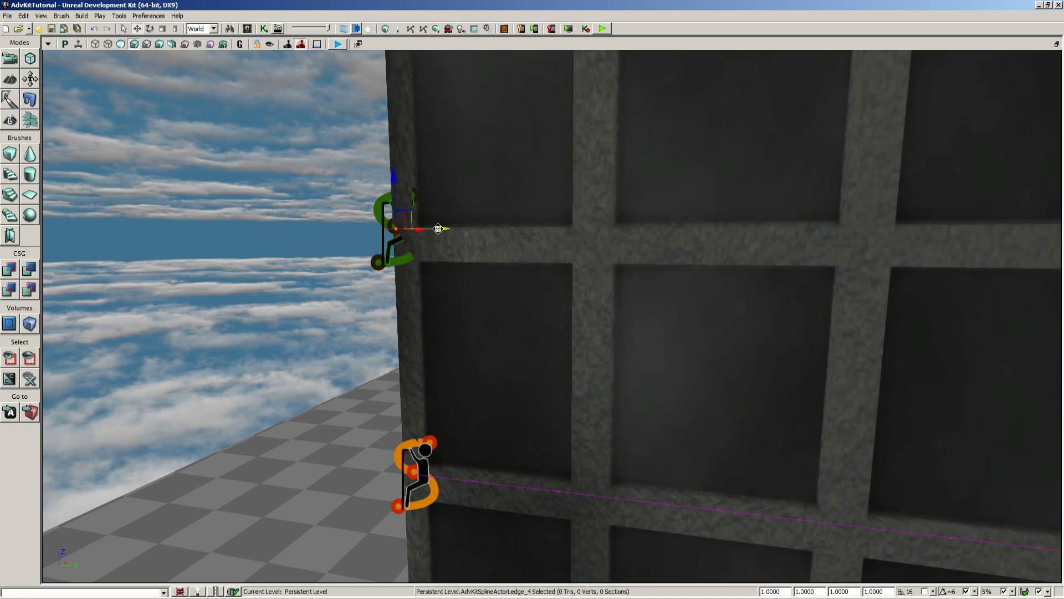
# Duplicate the upper ledge actor along its beam and place the connected copy at the side wall's other corner
pyautogui.keyDown('alt'); pyautogui.moveTo(442, 228); pyautogui.dragTo(1061, 229); pyautogui.keyUp('alt')
pyautogui.moveTo(753, 287); pyautogui.dragTo(856, 298)
pyautogui.moveTo(603, 230); pyautogui.dragTo(769, 222)
pyautogui.moveTo(787, 361)
pyautogui.mouseDown()
pyautogui.moveTo(881, 316)
pyautogui.moveTo(666, 302)
pyautogui.moveTo(593, 355)
pyautogui.mouseUp()
# Extend the upper ledge with another connected duplicate along the adjoining wall's beam, placed at that wall's far corner
pyautogui.keyDown('alt'); pyautogui.moveTo(411, 231); pyautogui.dragTo(881, 228); pyautogui.keyUp('alt')
pyautogui.moveTo(371, 365)
pyautogui.mouseDown()
pyautogui.moveTo(294, 289)
pyautogui.moveTo(294, 167)
pyautogui.moveTo(343, 205)
pyautogui.moveTo(344, 188)
pyautogui.moveTo(443, 194)
pyautogui.moveTo(522, 180)
pyautogui.moveTo(543, 161)
pyautogui.moveTo(535, 122)
pyautogui.moveTo(377, 166)
pyautogui.moveTo(266, 343)
pyautogui.mouseUp()
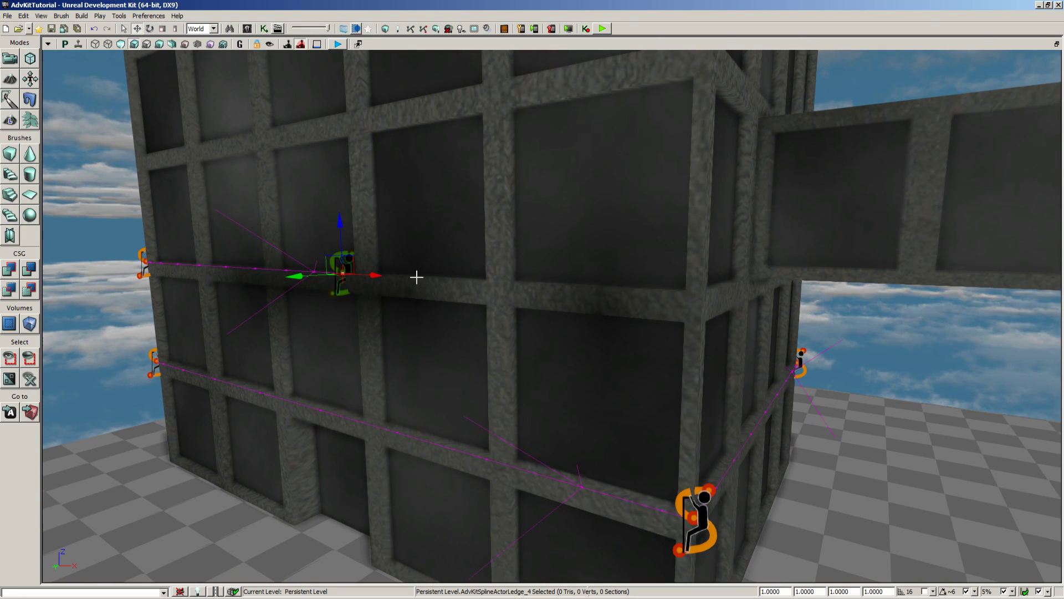
pyautogui.moveTo(390, 272); pyautogui.dragTo(793, 298)
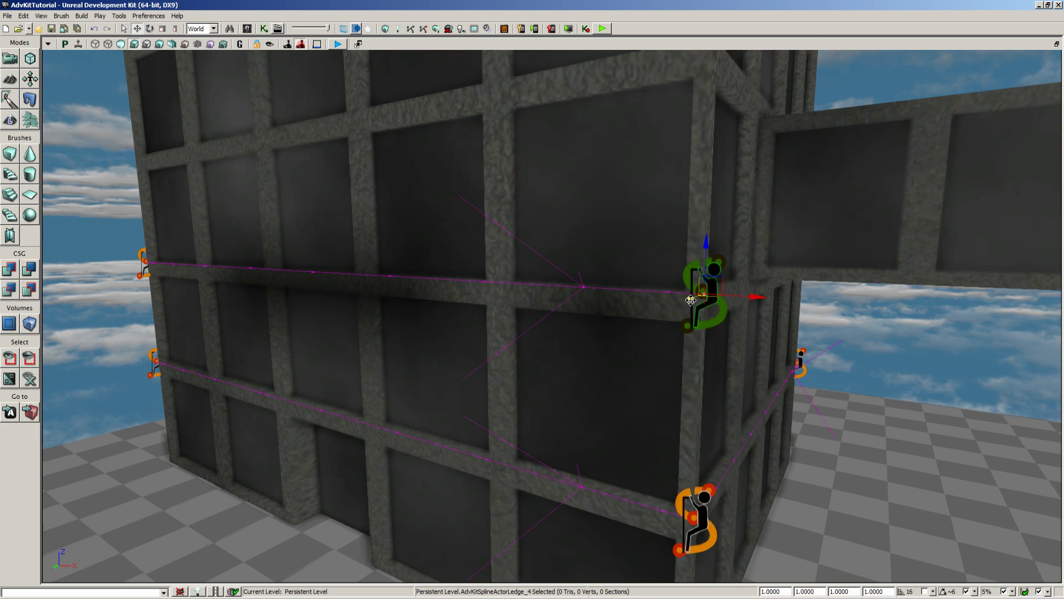
# Duplicate the corner ledge actor around the corner and position the connected copy where the wall meets the bridge
pyautogui.keyDown('alt'); pyautogui.moveTo(691, 300); pyautogui.dragTo(733, 290); pyautogui.keyUp('alt')
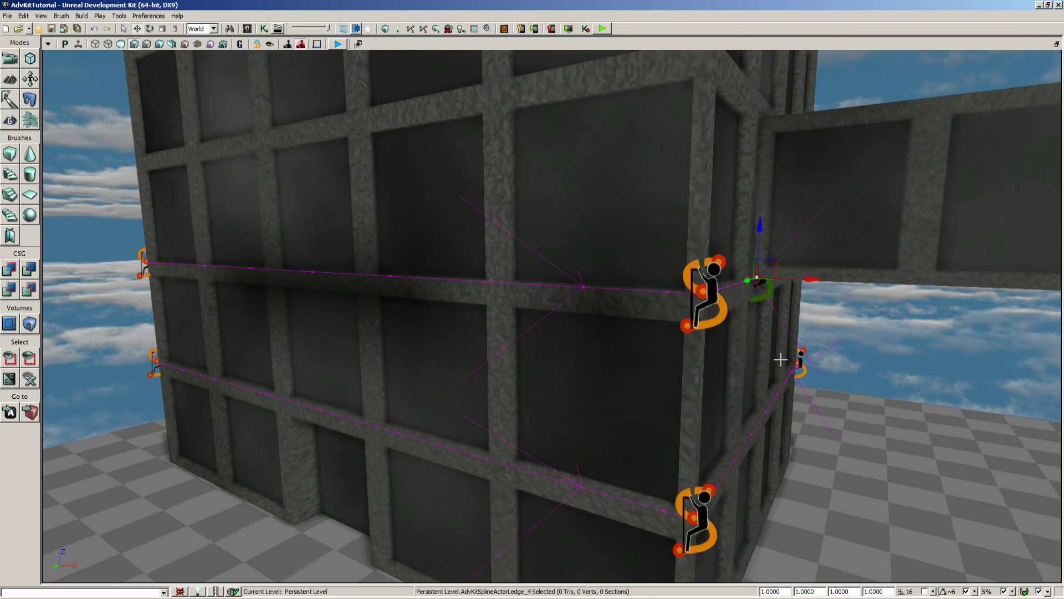
pyautogui.moveTo(781, 359)
pyautogui.mouseDown()
pyautogui.moveTo(854, 355)
pyautogui.moveTo(859, 299)
pyautogui.moveTo(780, 294)
pyautogui.mouseUp()
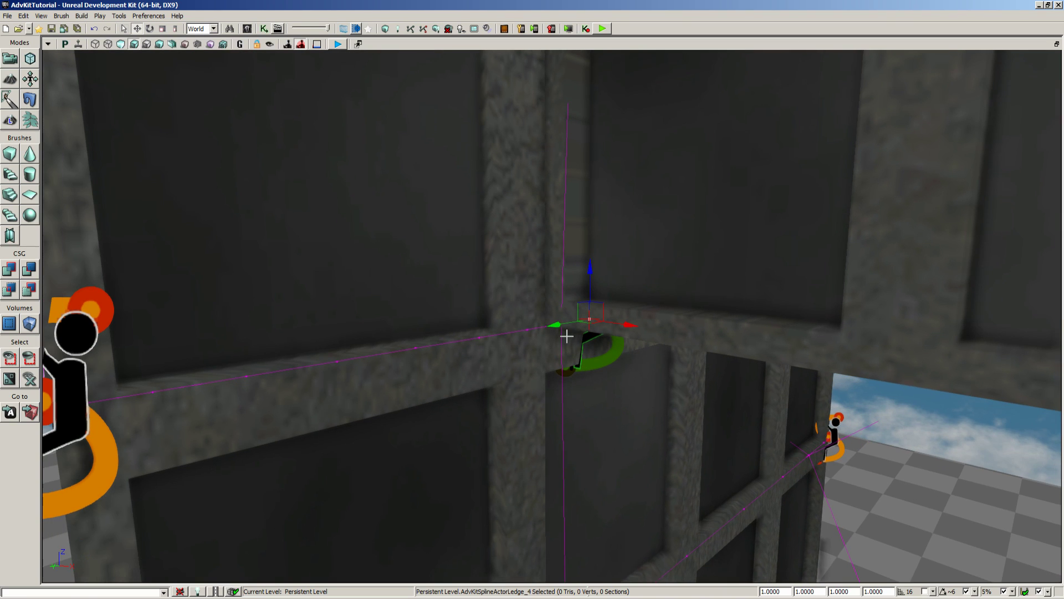
pyautogui.moveTo(556, 326)
pyautogui.mouseDown()
pyautogui.moveTo(322, 393)
pyautogui.moveTo(422, 382)
pyautogui.moveTo(424, 306)
pyautogui.moveTo(516, 266)
pyautogui.moveTo(726, 282)
pyautogui.moveTo(733, 166)
pyautogui.moveTo(732, 258)
pyautogui.moveTo(733, 248)
pyautogui.mouseUp()
pyautogui.moveTo(571, 344); pyautogui.dragTo(358, 455, button='right')
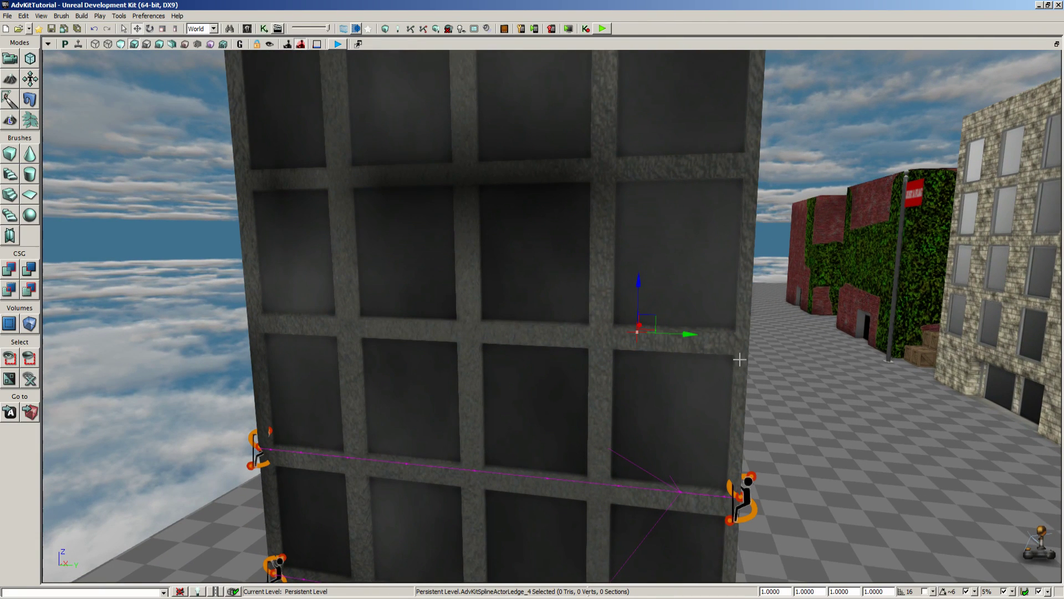
# Build further connected ledge levels on the higher beams, up to the building's roof edge
pyautogui.moveTo(770, 320); pyautogui.dragTo(771, 250)
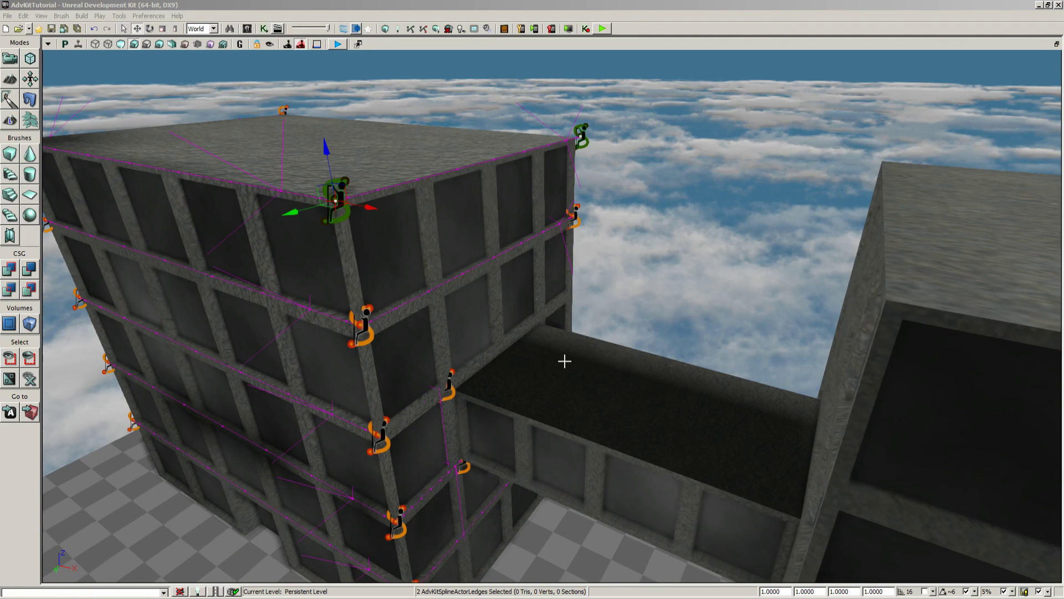
pyautogui.moveTo(565, 361); pyautogui.dragTo(521, 439, button='right')
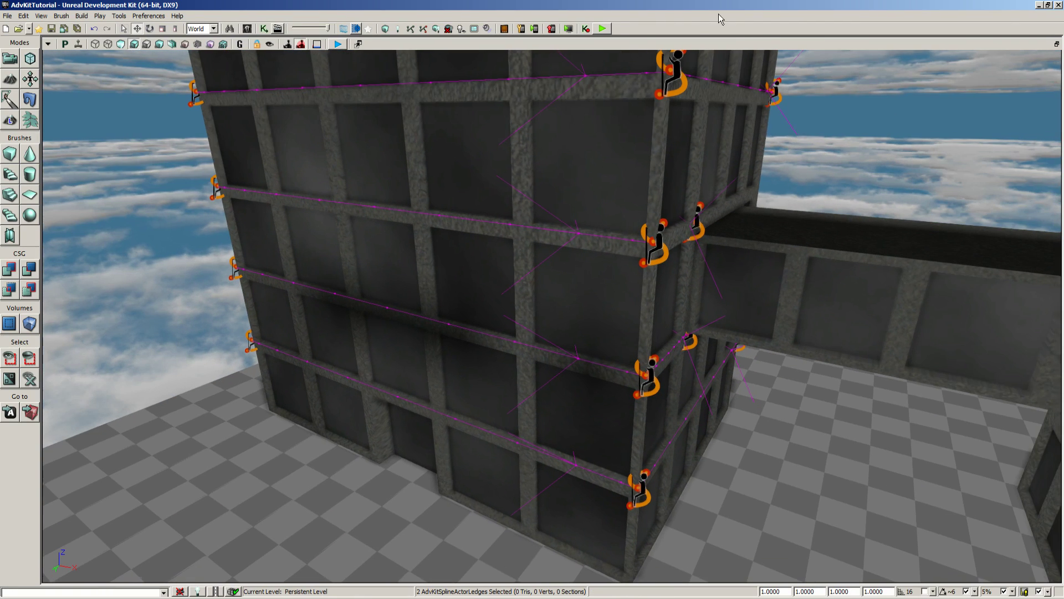
# Start a play session, jump to the wall's lowest ledge, and climb level by level onto the roof
pyautogui.click(603, 28)
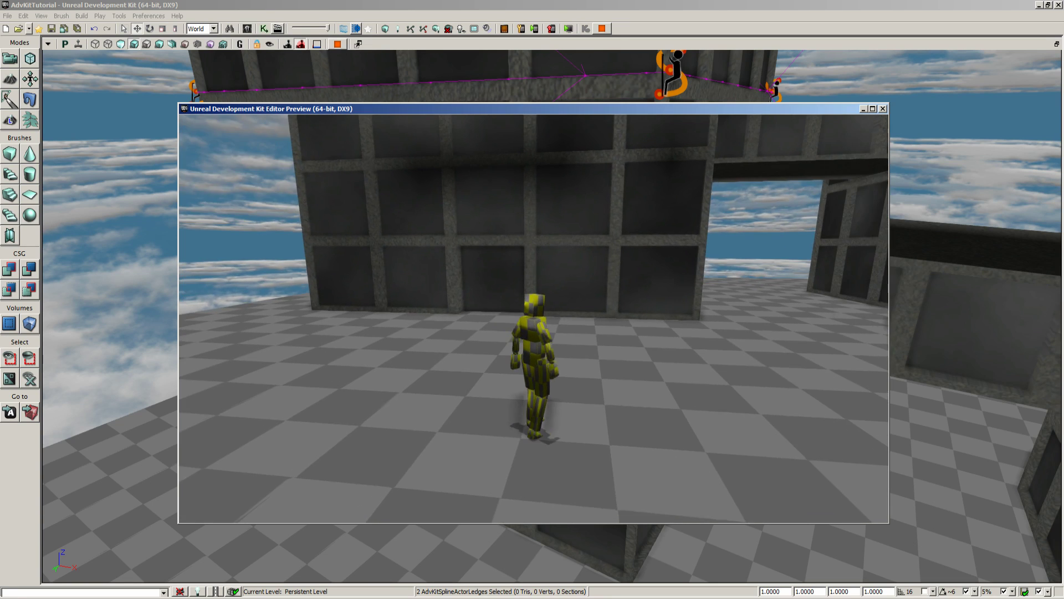
pyautogui.press('w')
pyautogui.press('space')
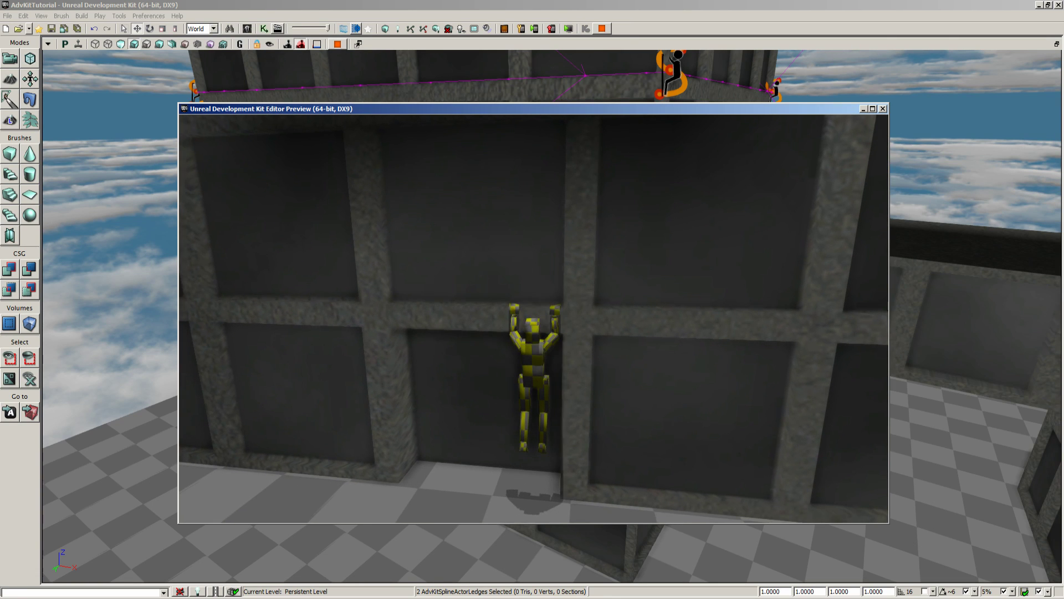
pyautogui.press('d')
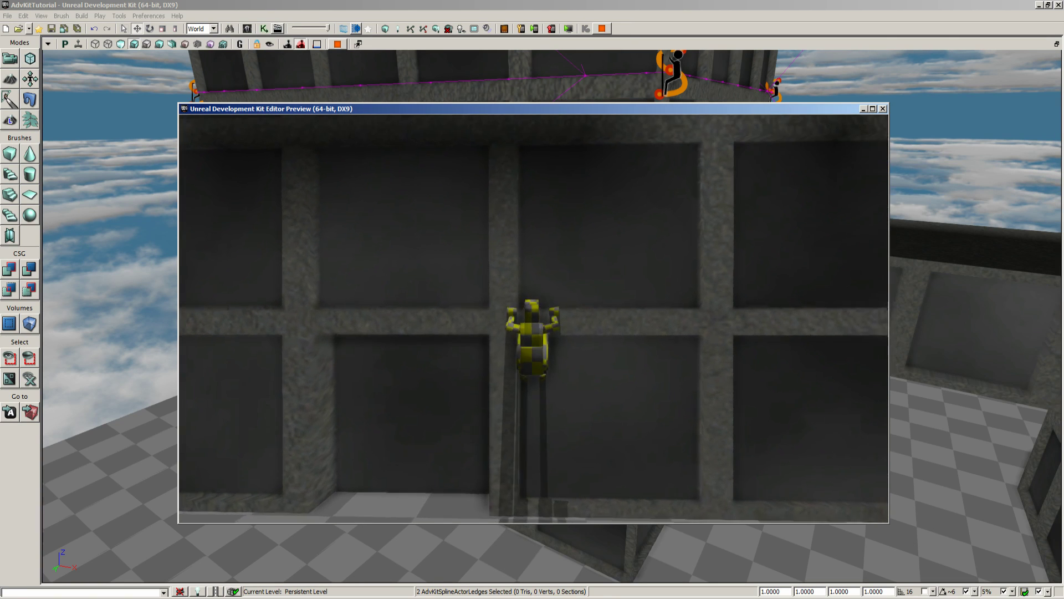
pyautogui.press('space')
pyautogui.press('space')
pyautogui.press('space')
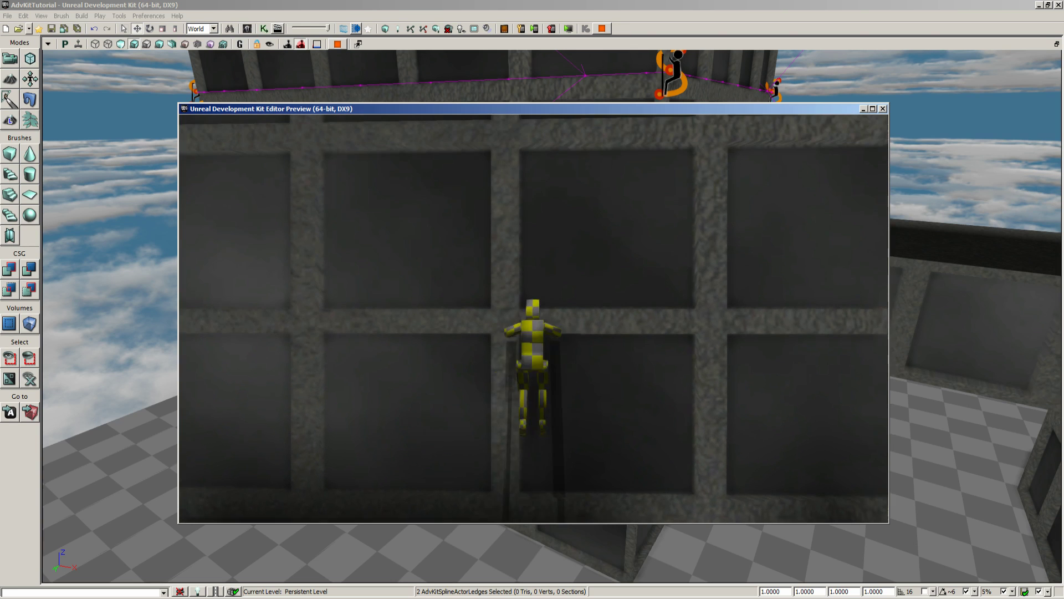
pyautogui.press('w')
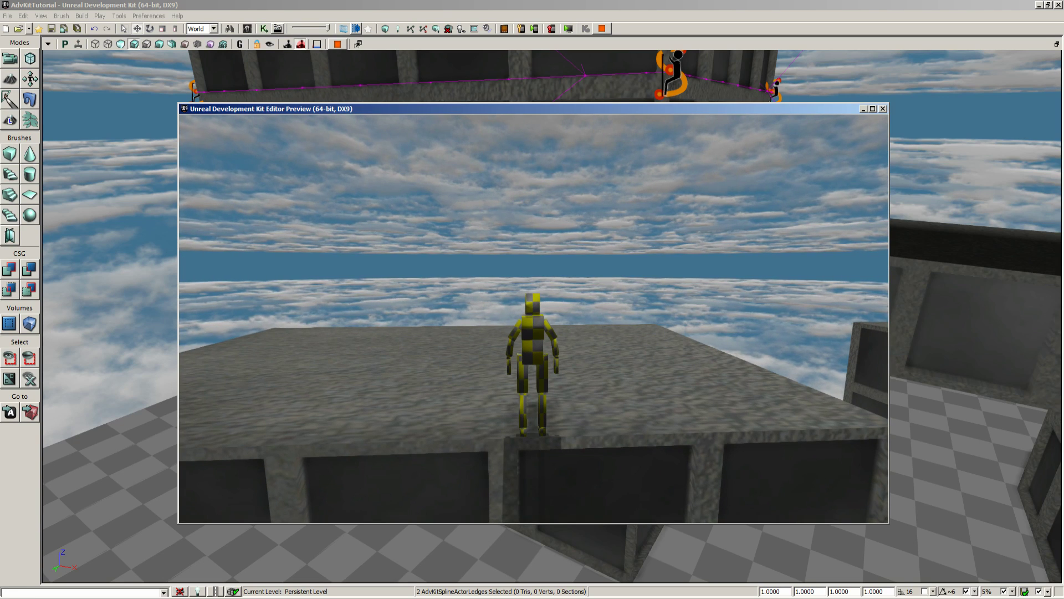
# Test hanging from the roof edge and moving along it, and drop back down to the ground
pyautogui.press('s')
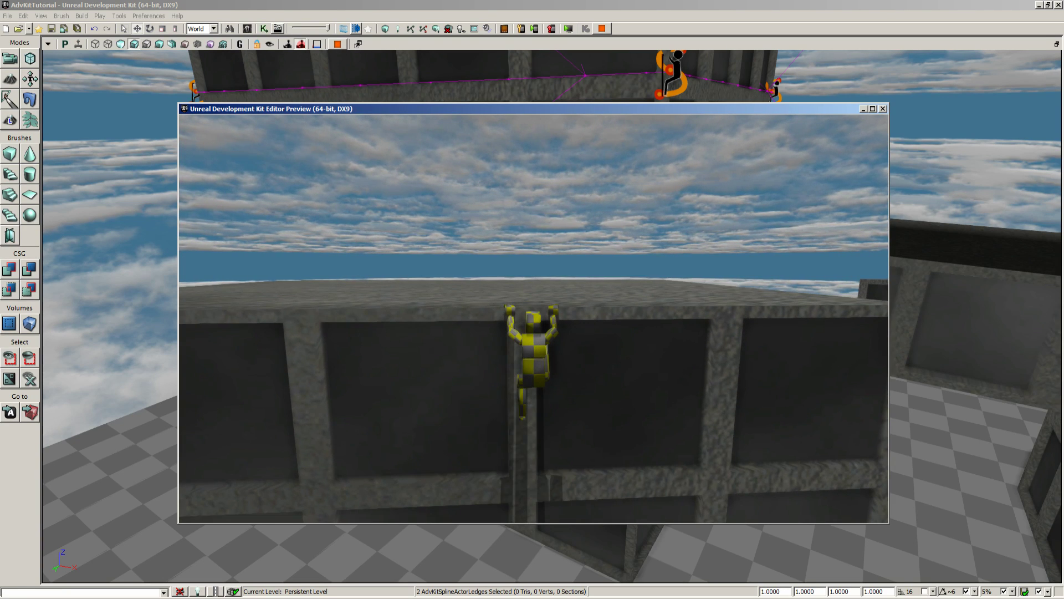
pyautogui.press('d')
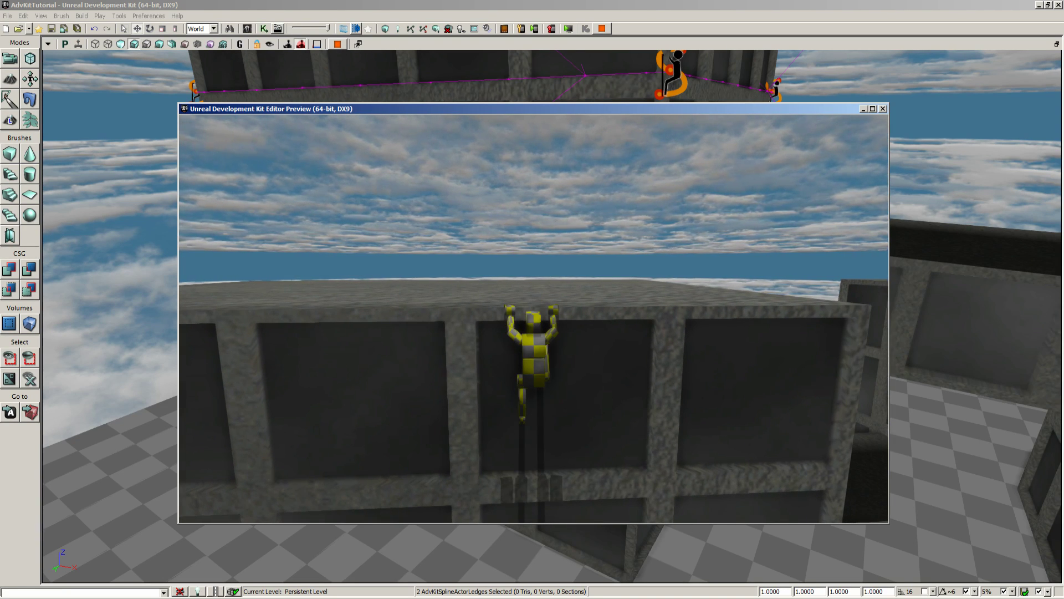
pyautogui.press('c')
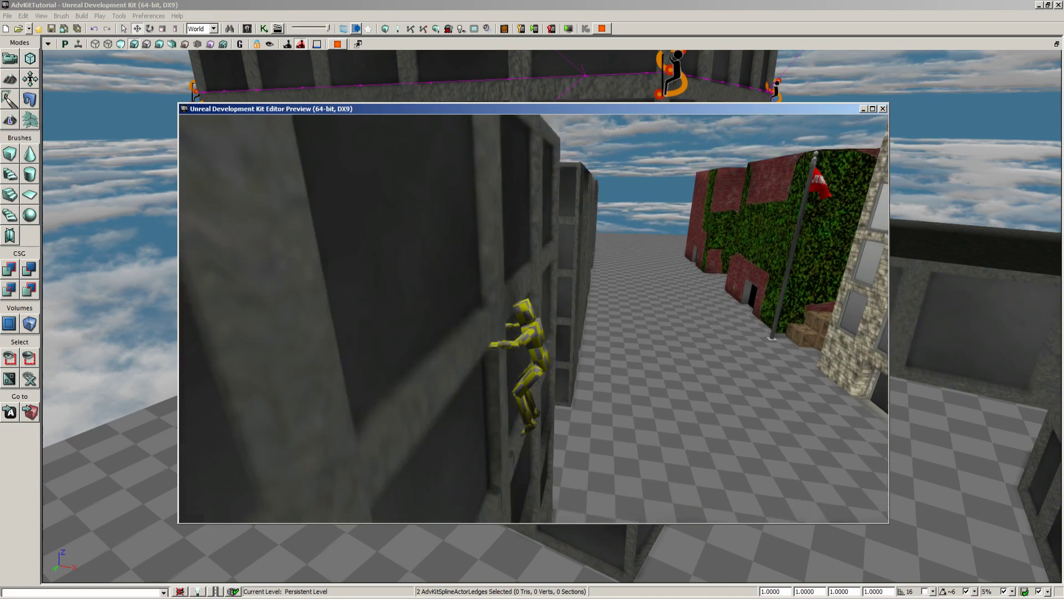
pyautogui.press('w')
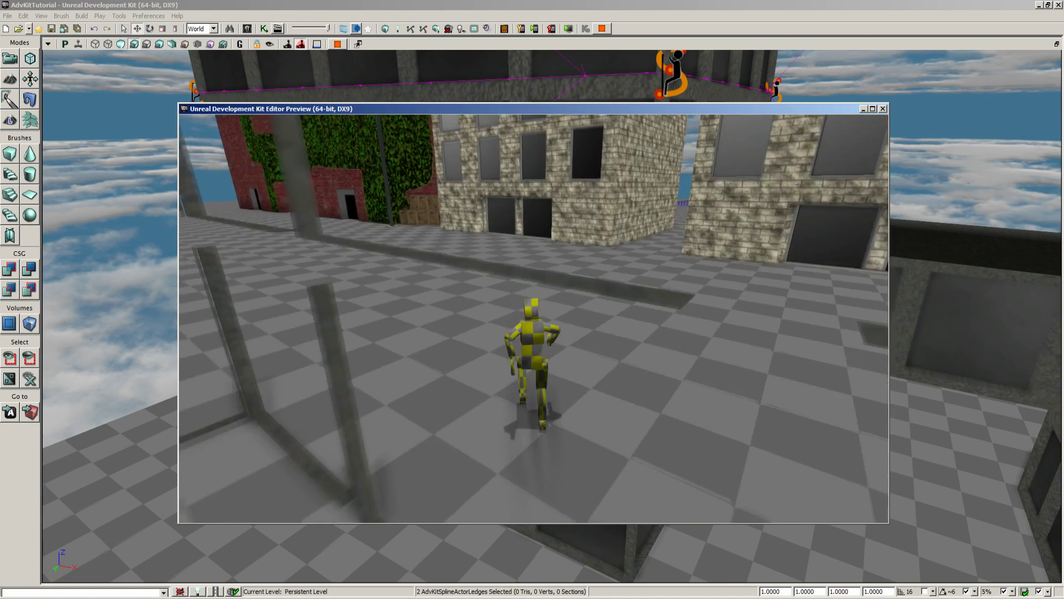
# Return to the wall, climb to the roof-edge ledge, and test moving around the building's corner
pyautogui.press('space')
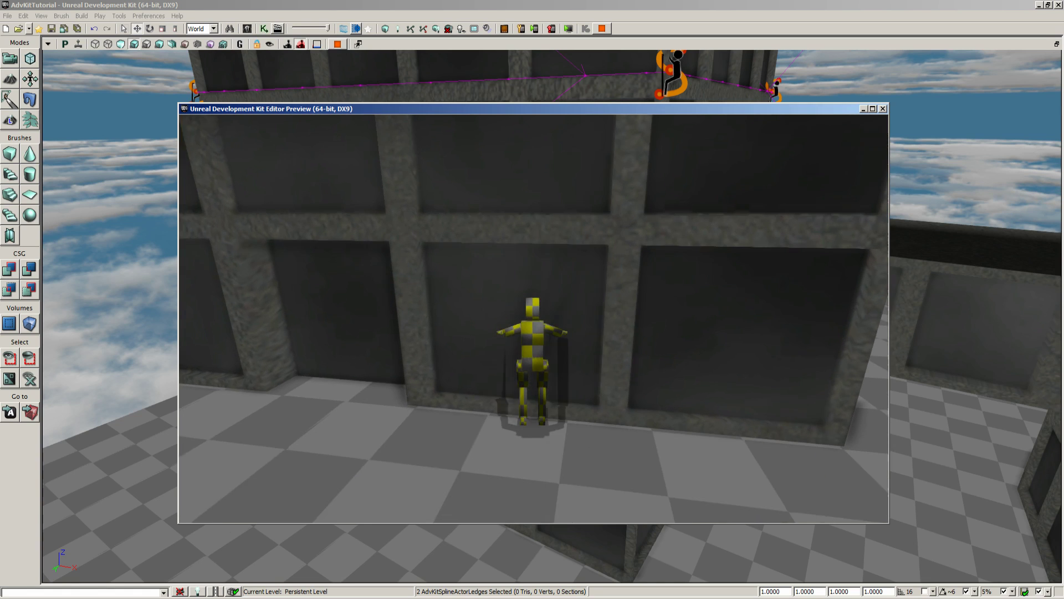
pyautogui.press('d')
pyautogui.press('w')
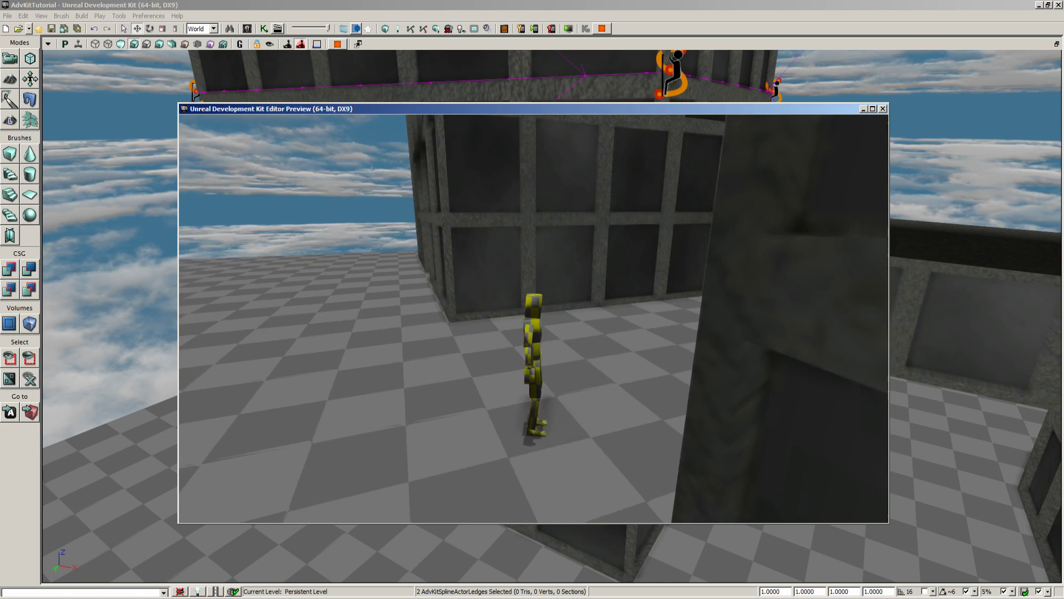
pyautogui.press('space')
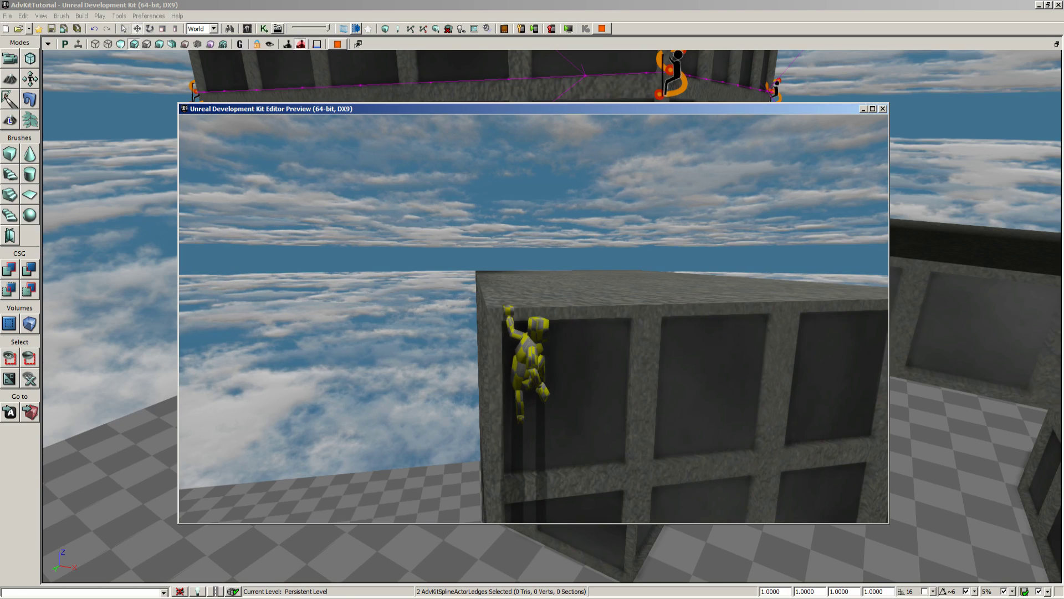
pyautogui.press('a')
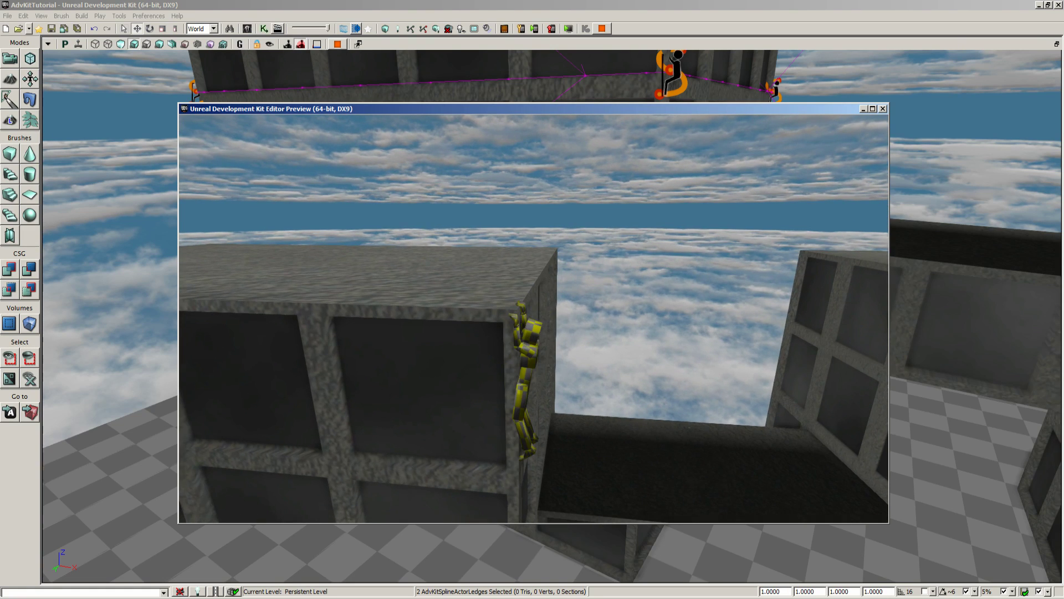
pyautogui.press('d')
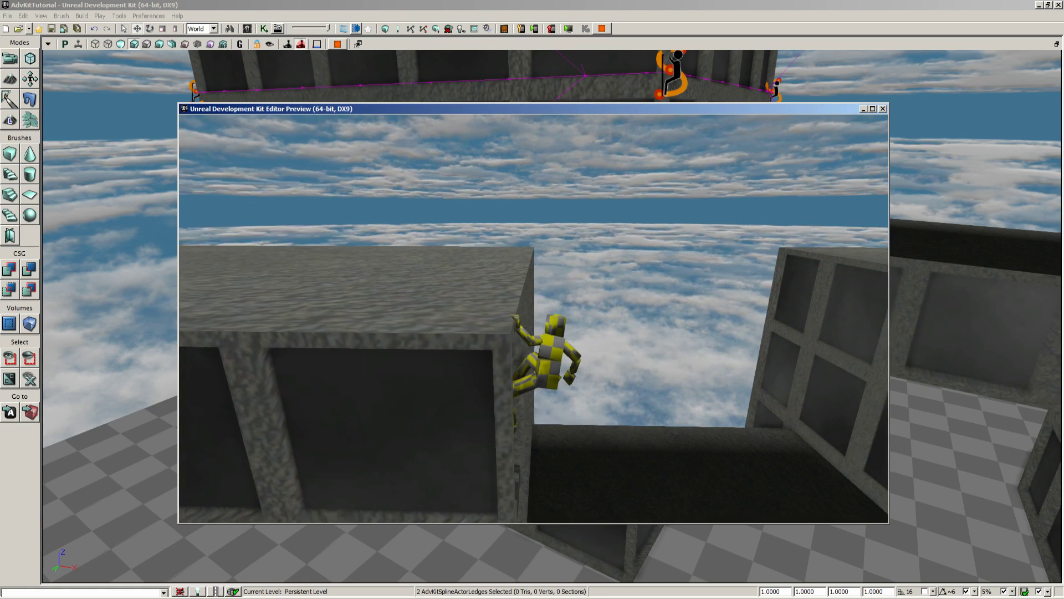
pyautogui.press('space')
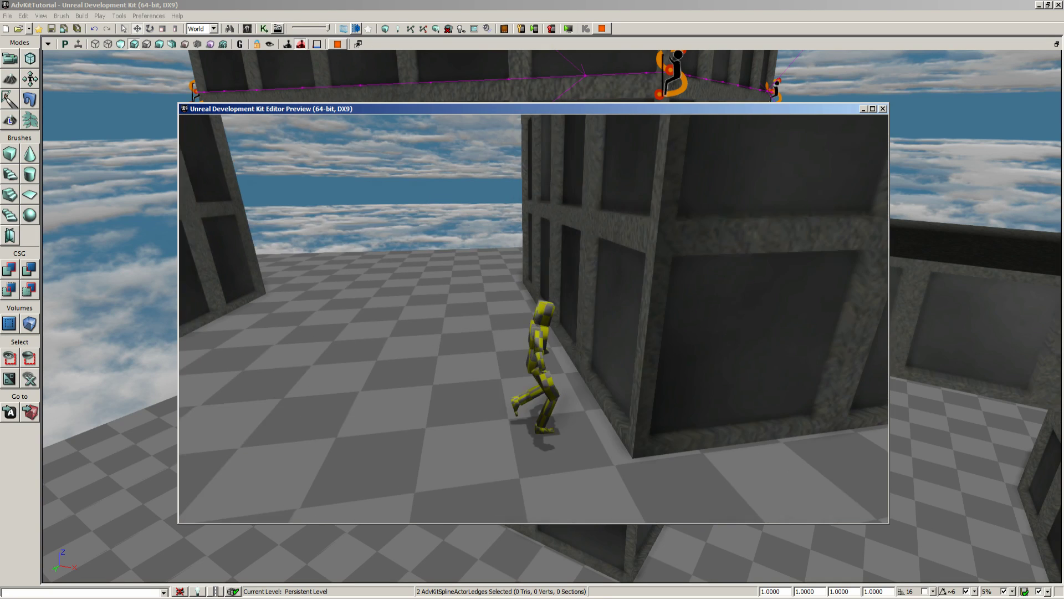
# Run back along the building and jump up to grab the lowest ledge near the wall's corner
pyautogui.press('s')
pyautogui.press('d')
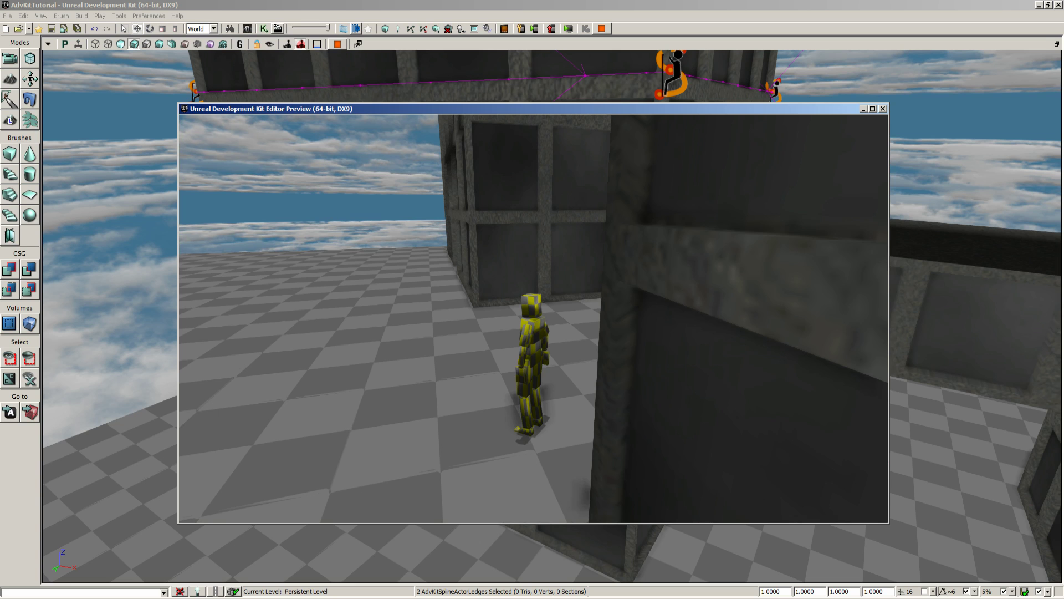
pyautogui.press('w')
pyautogui.press('space')
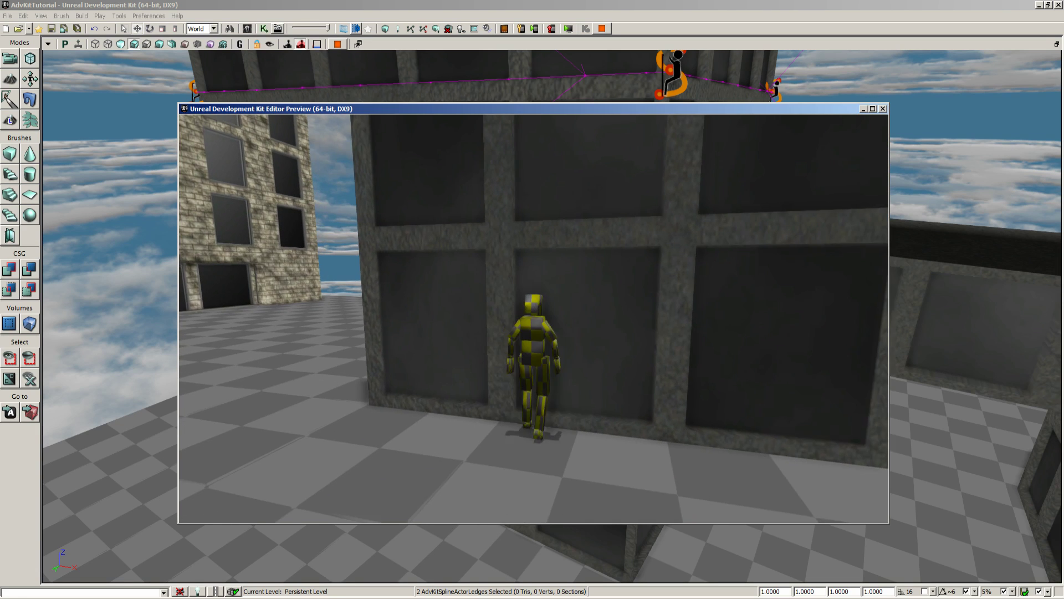
pyautogui.press('a')
pyautogui.press('w')
pyautogui.press('a')
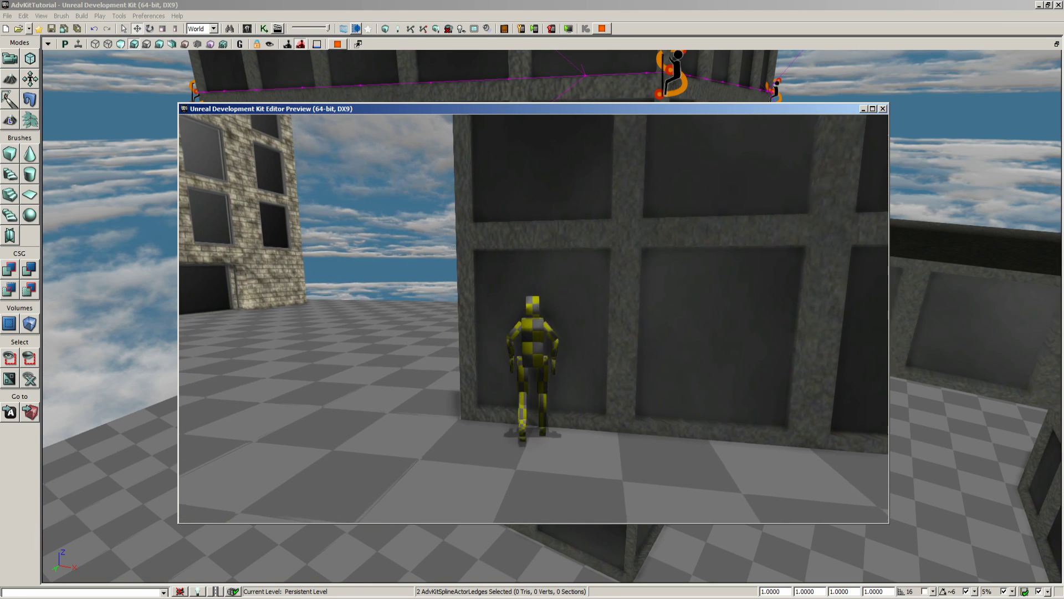
pyautogui.press('space')
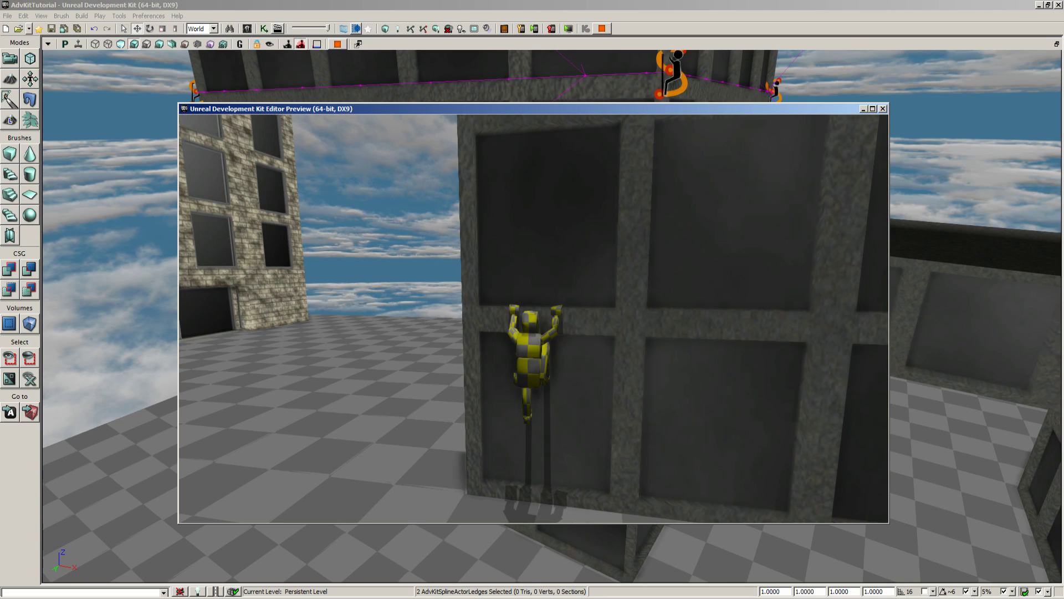
# Test releasing and regrabbing the lowest ledge, and move back and forth along it around the corners
pyautogui.press('c')
pyautogui.press('space')
pyautogui.press('a')
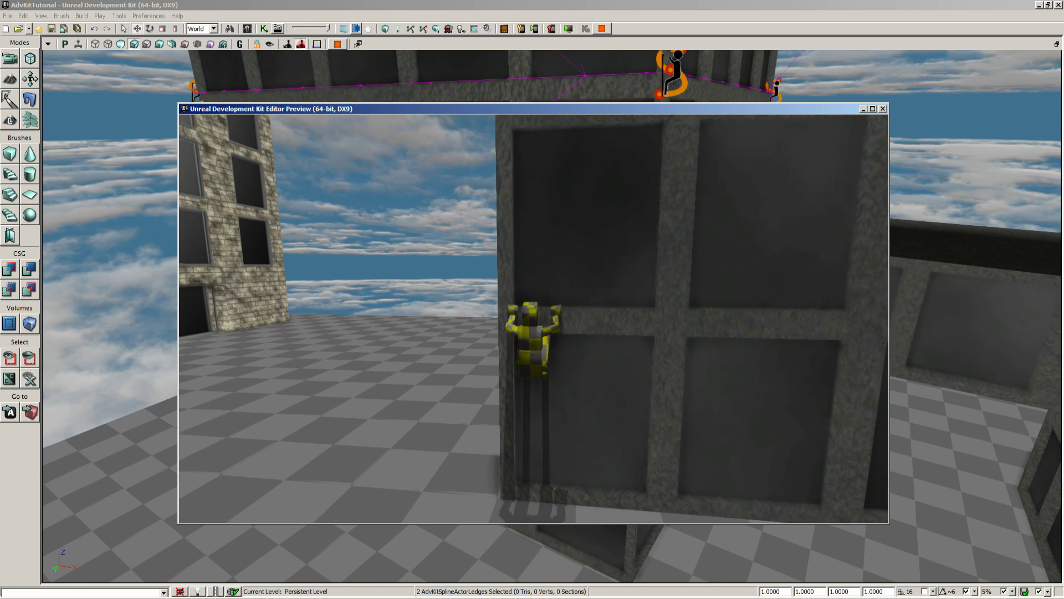
pyautogui.press('d')
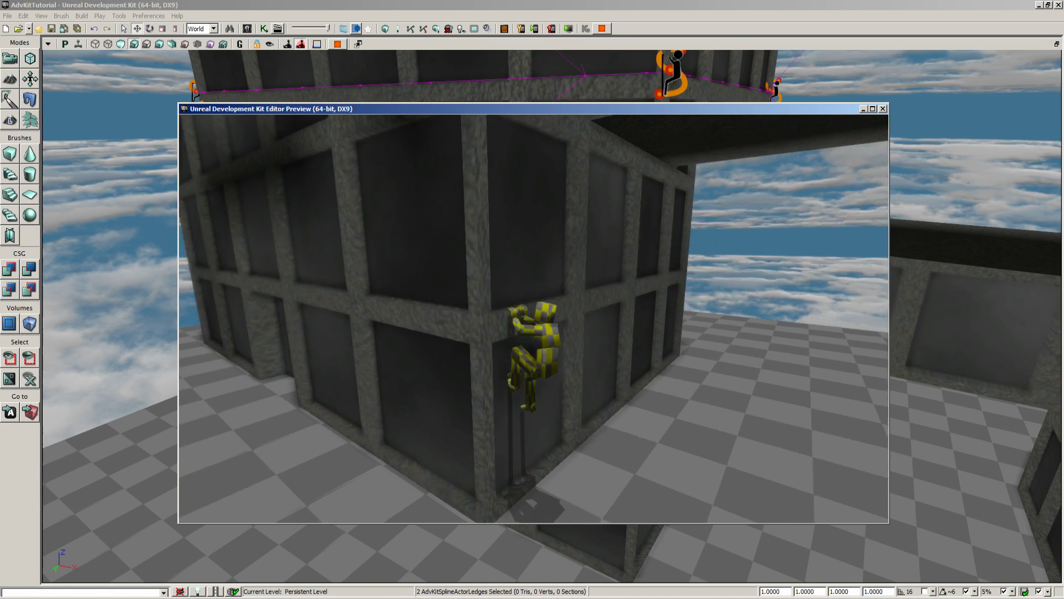
pyautogui.press('a')
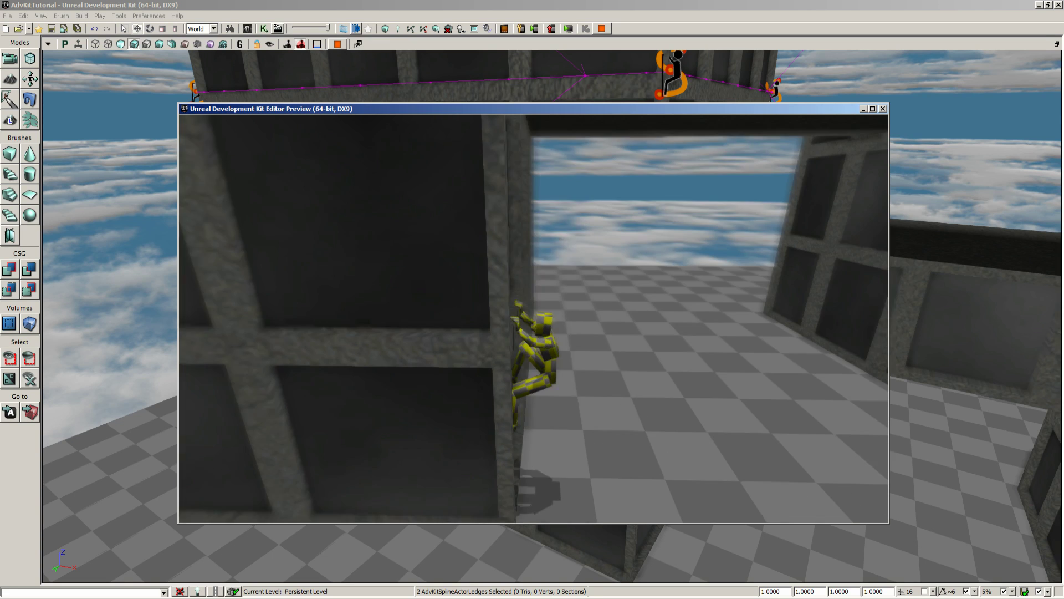
pyautogui.press('d')
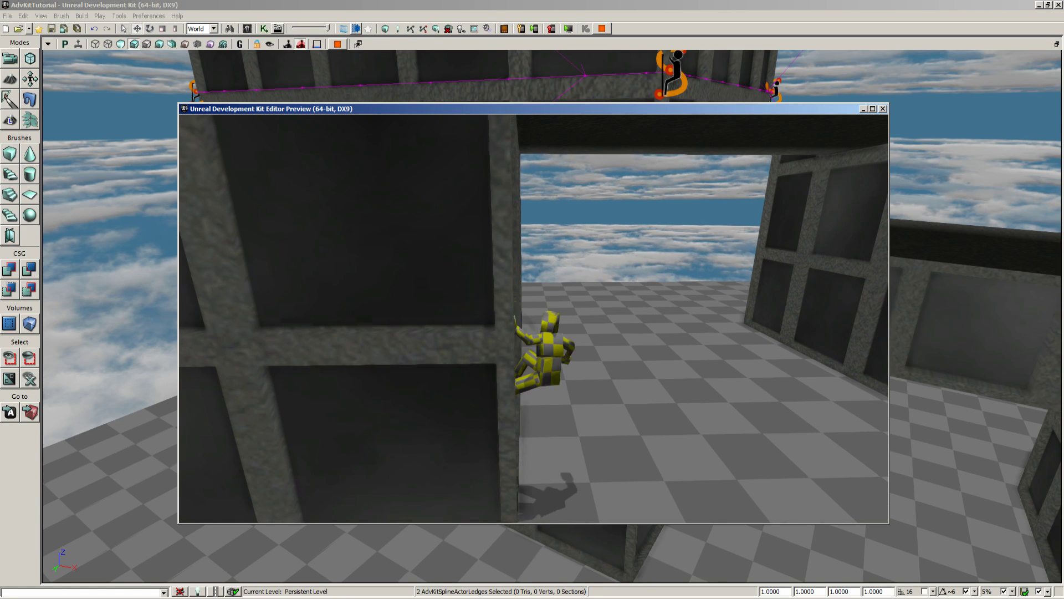
pyautogui.press('a')
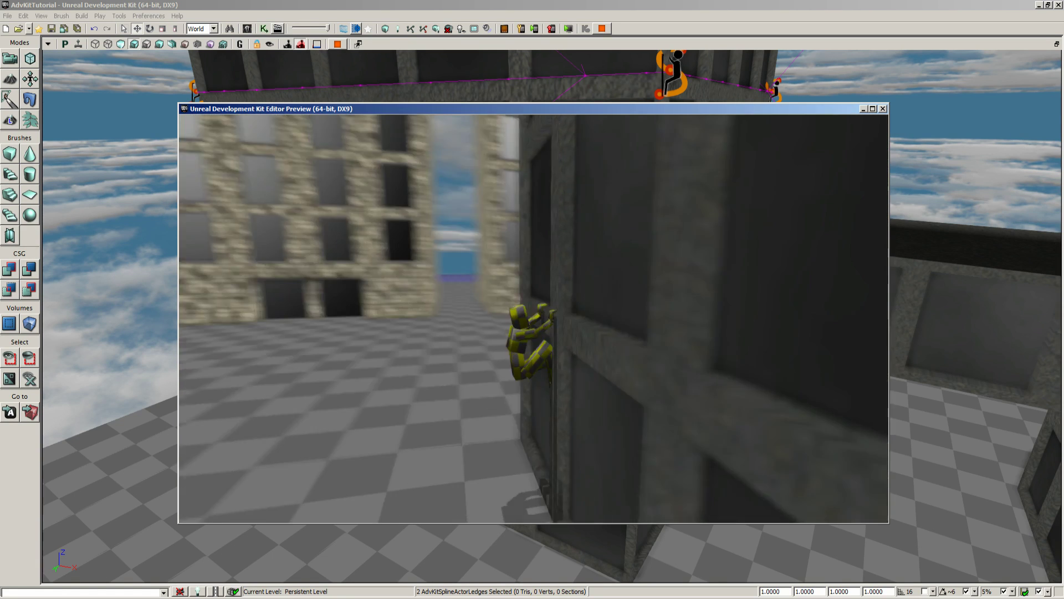
pyautogui.press('a')
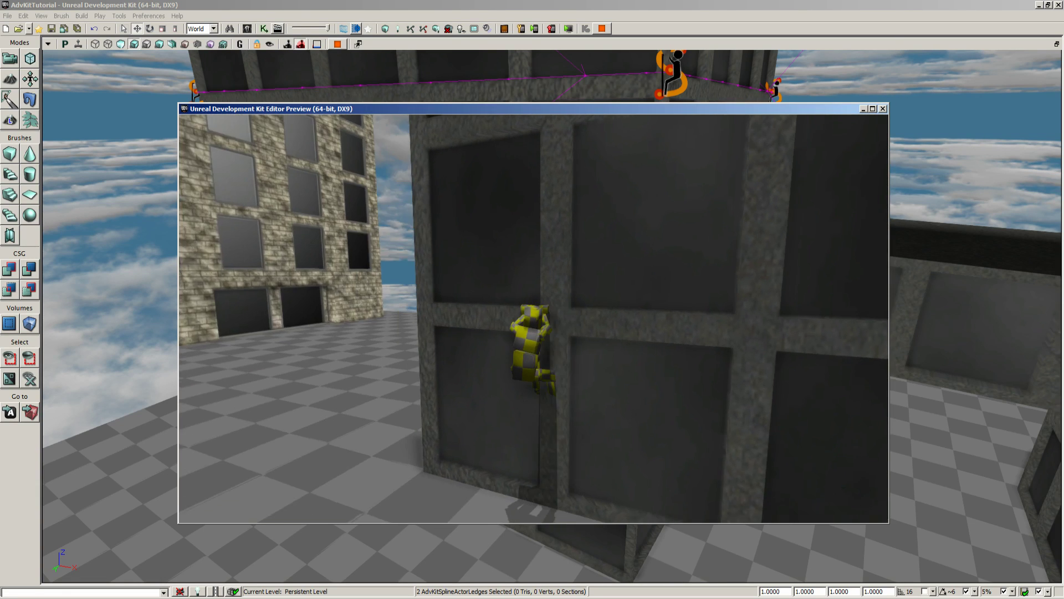
# Test climbing to a higher ledge and jumping off toward the bridge, and end the play session
pyautogui.press('space')
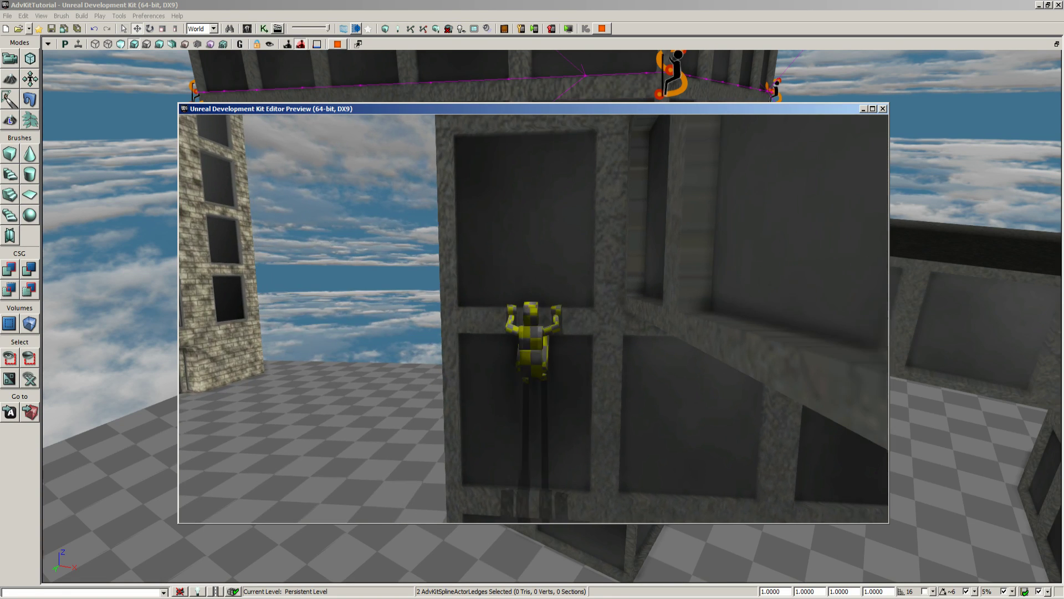
pyautogui.press('d')
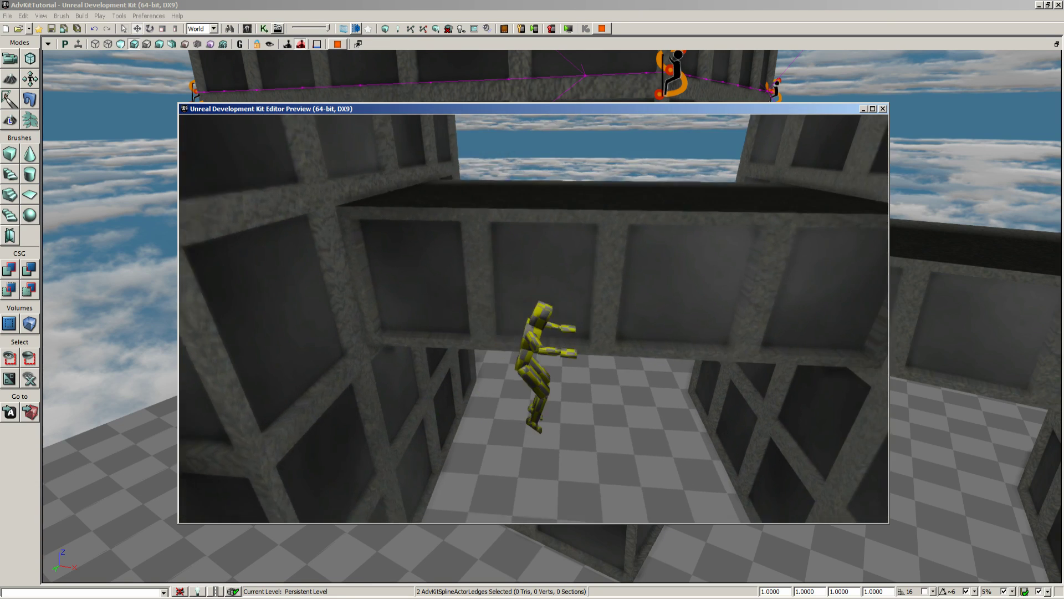
pyautogui.press('w')
pyautogui.press('Escape')
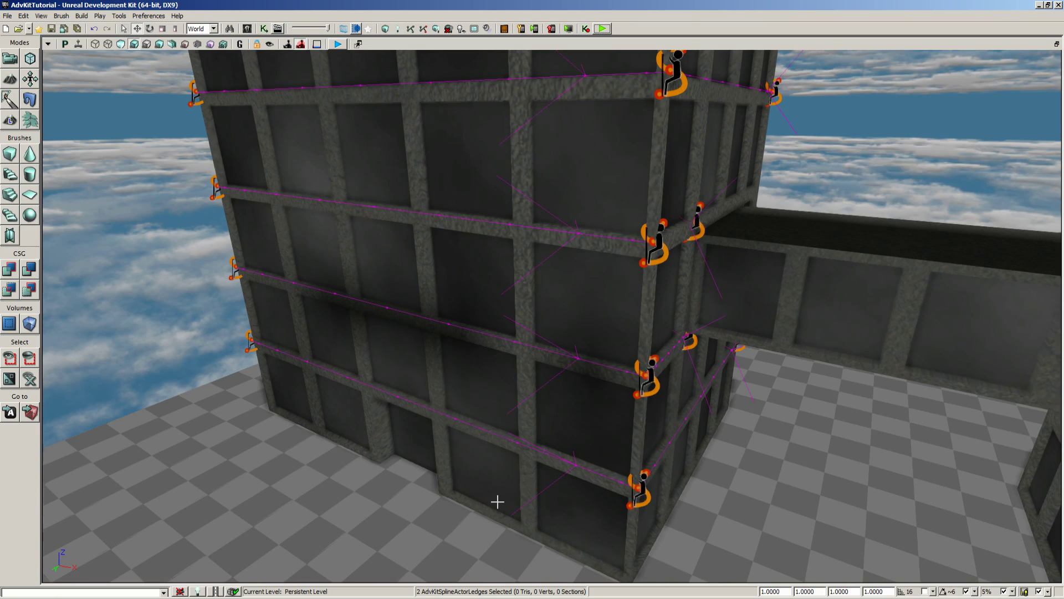
# Inspect the wooden crates near the pole by selecting the front lower one, and return to the ledges at the building's corner
pyautogui.moveTo(498, 501); pyautogui.dragTo(664, 393)
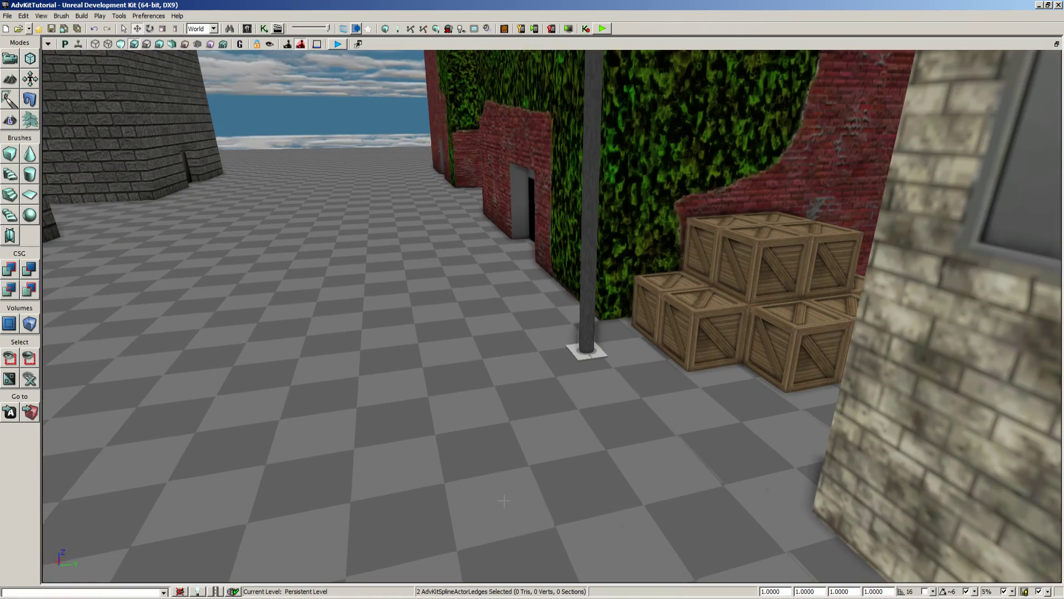
pyautogui.click(721, 327)
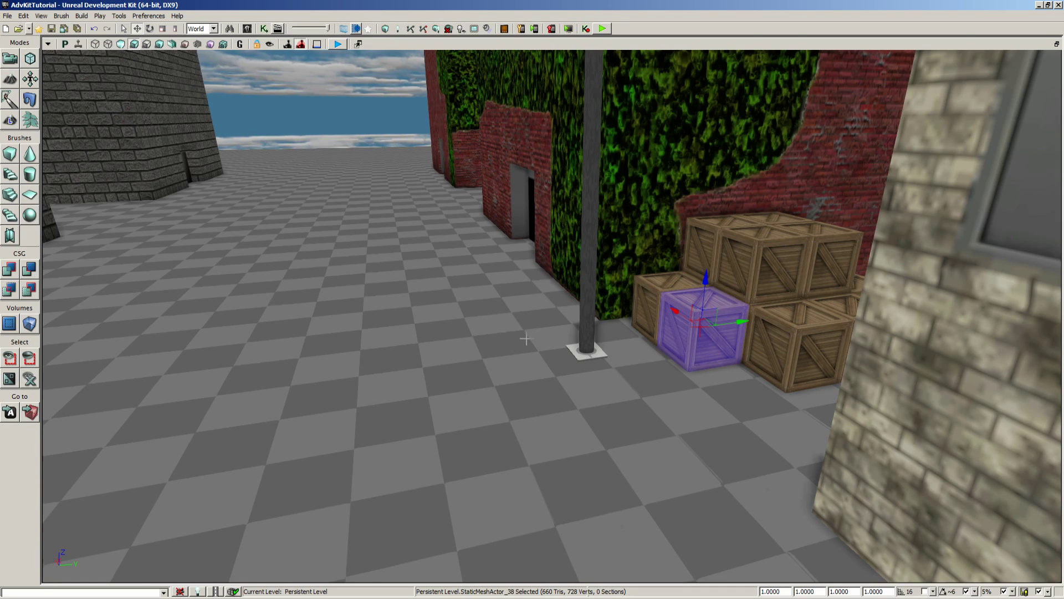
pyautogui.moveTo(526, 340); pyautogui.dragTo(233, 339, button='right')
pyautogui.moveTo(526, 339); pyautogui.dragTo(648, 211)
pyautogui.moveTo(560, 239); pyautogui.dragTo(600, 249)
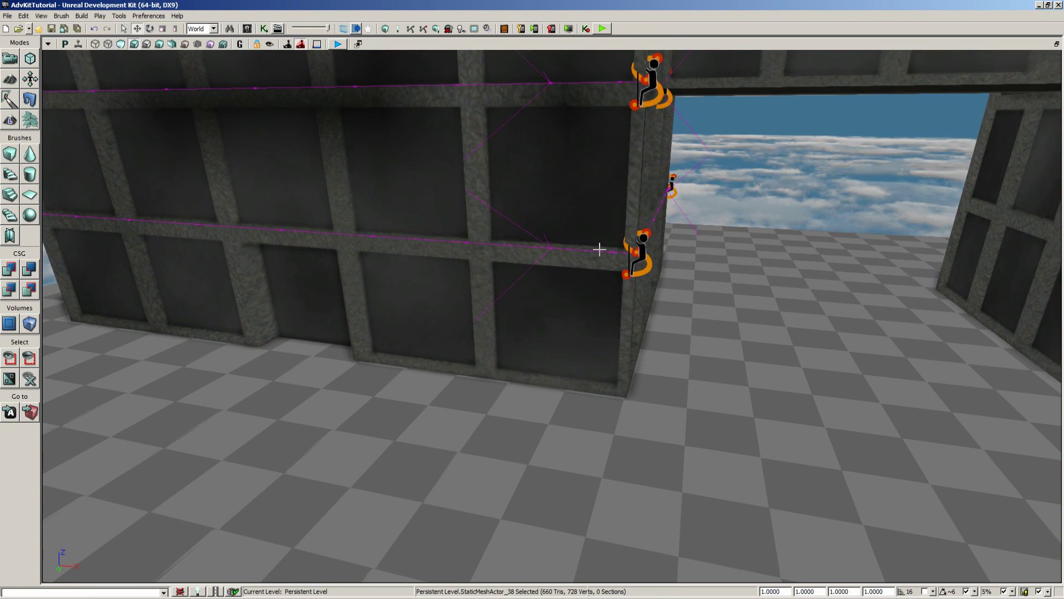
# Switch to File Explorer and open the AdvKitPawn script from UDK-2013-07\Development\Src\AdvKit\Classes in Notepad
pyautogui.moveTo(140, 598)
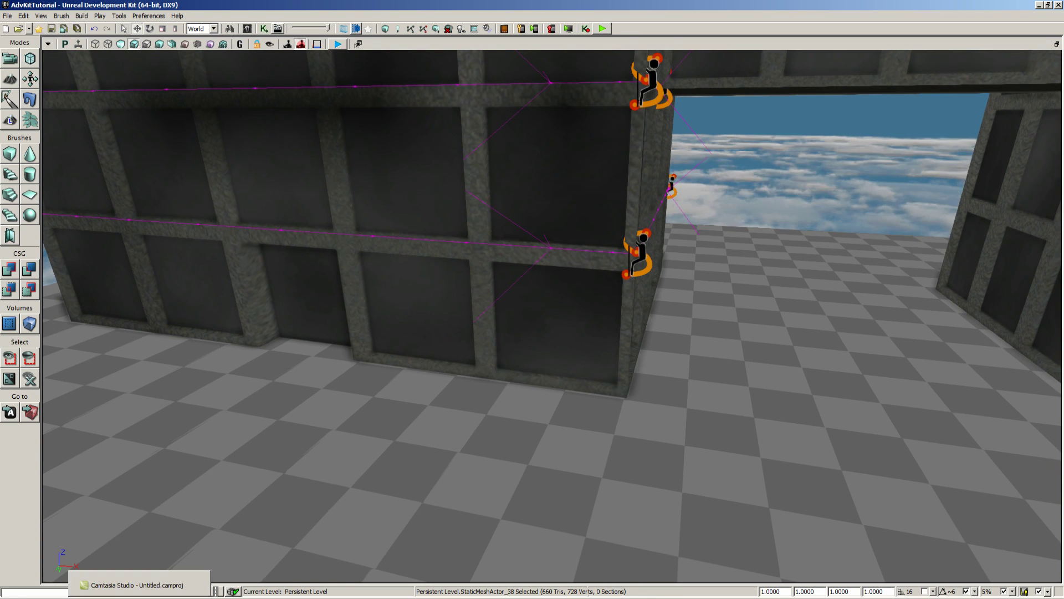
pyautogui.click(61, 596)
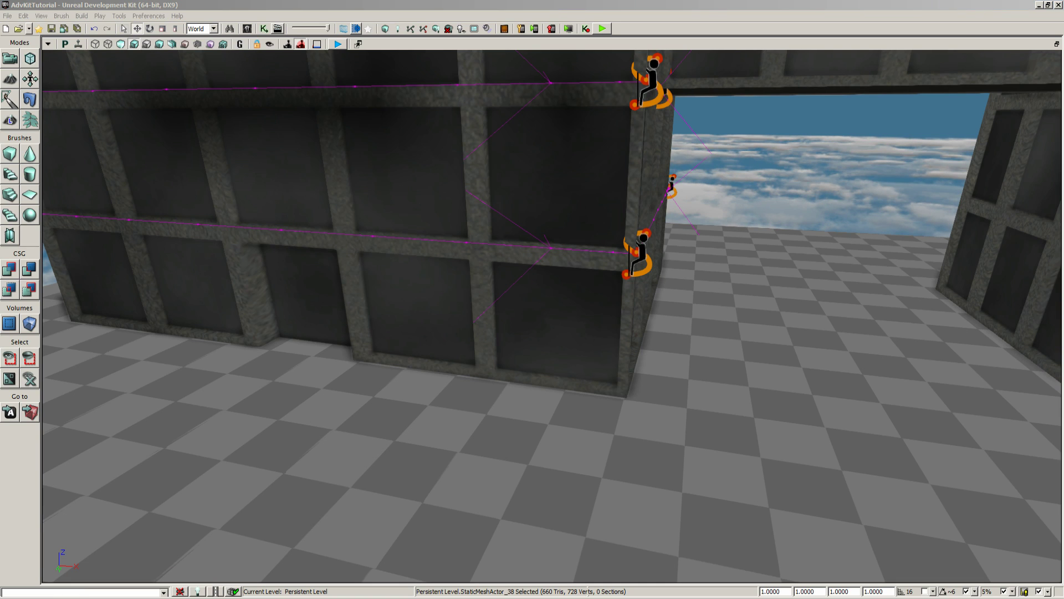
pyautogui.click(61, 584)
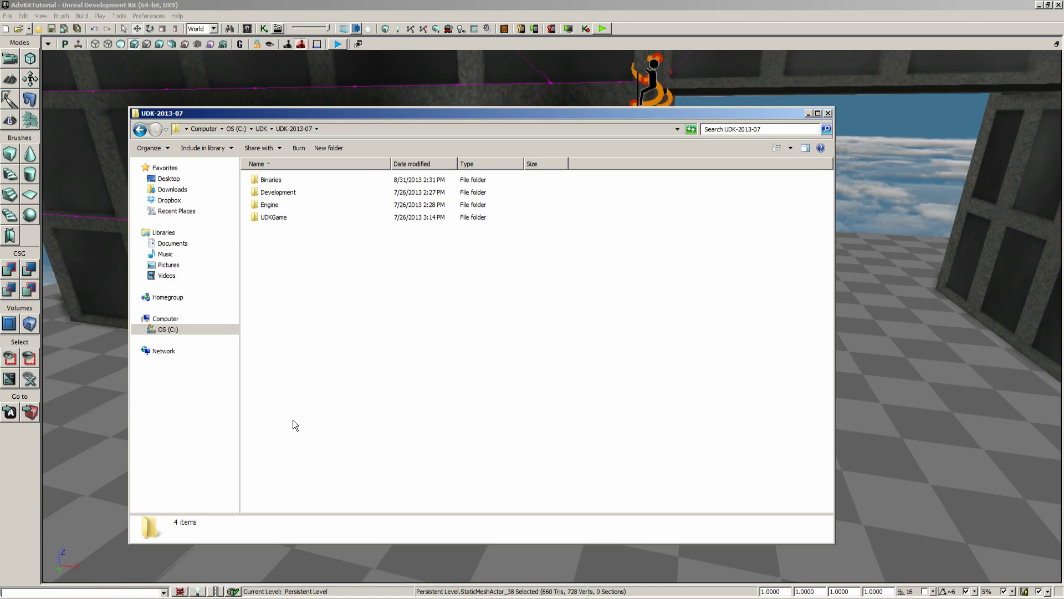
pyautogui.doubleClick(276, 194)
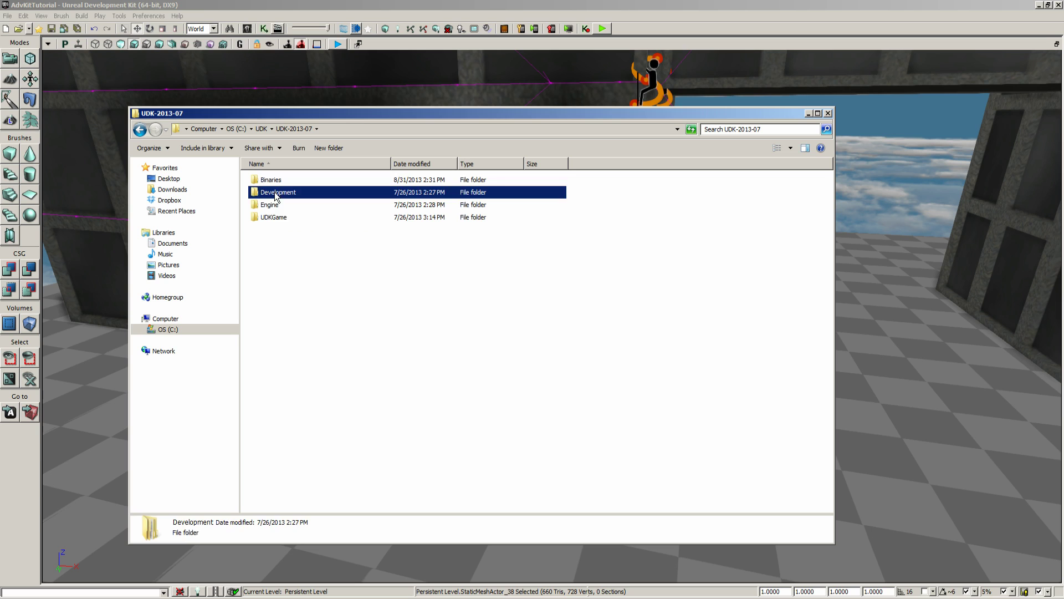
pyautogui.doubleClick(271, 191)
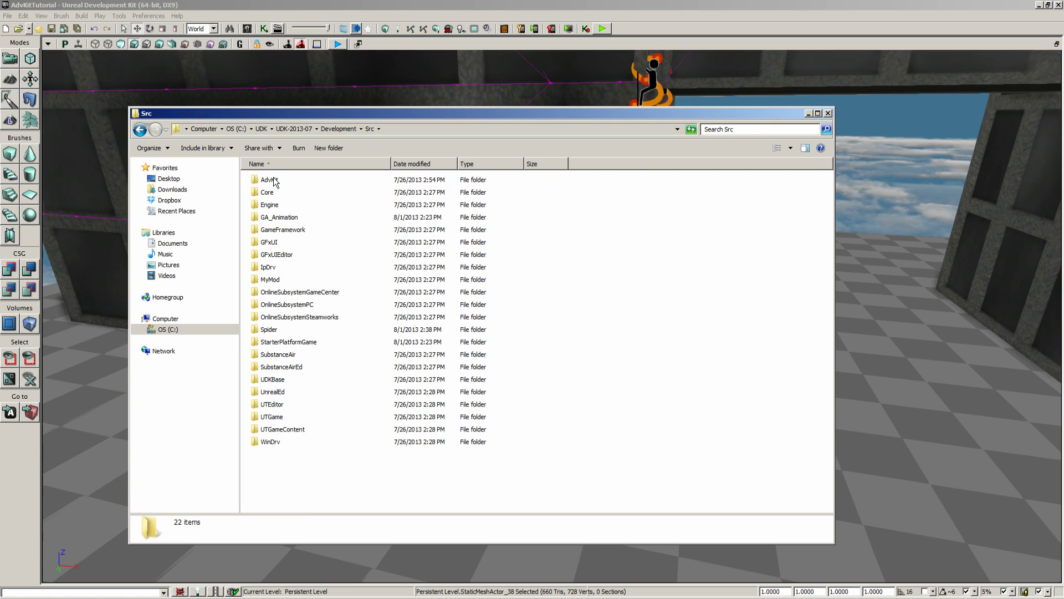
pyautogui.doubleClick(275, 181)
pyautogui.doubleClick(270, 179)
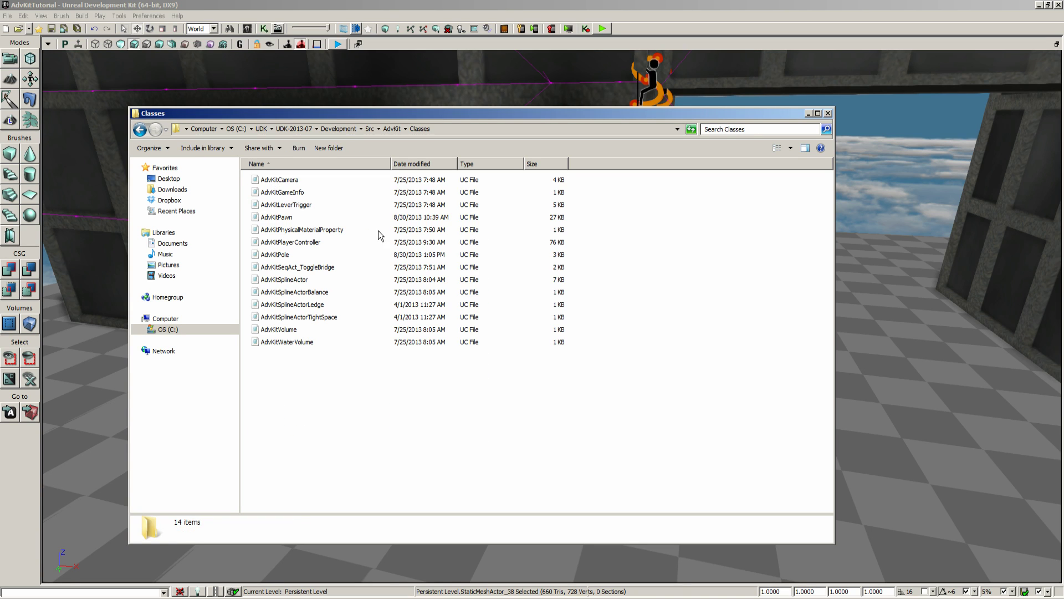
pyautogui.doubleClick(283, 217)
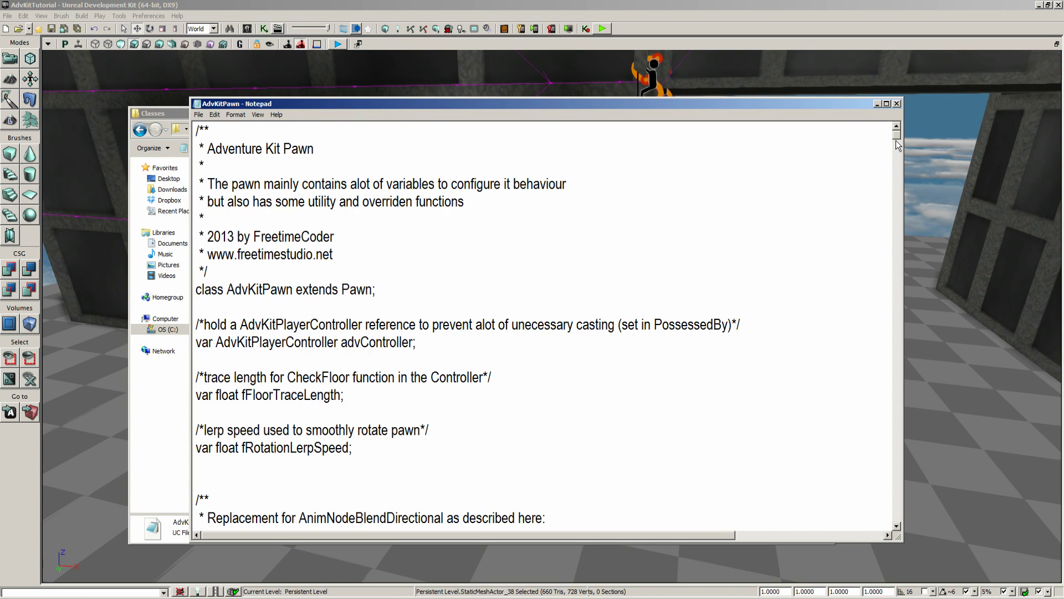
# Examine the ledge grab and ledge climb jump speed settings near the end of the AdvKitPawn script
pyautogui.moveTo(898, 137); pyautogui.dragTo(881, 520)
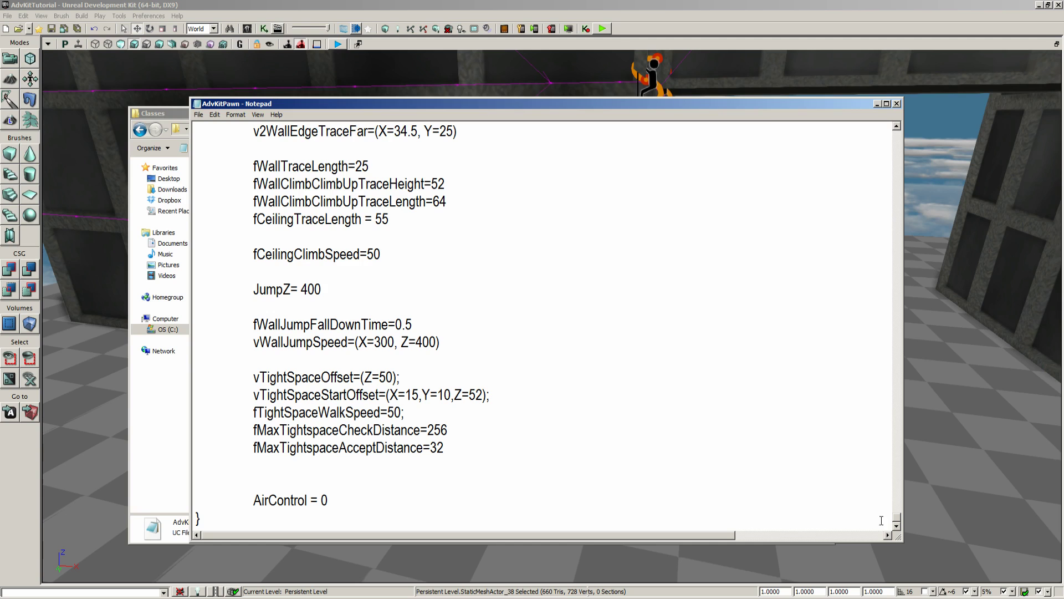
pyautogui.scroll(4, 610, 394)
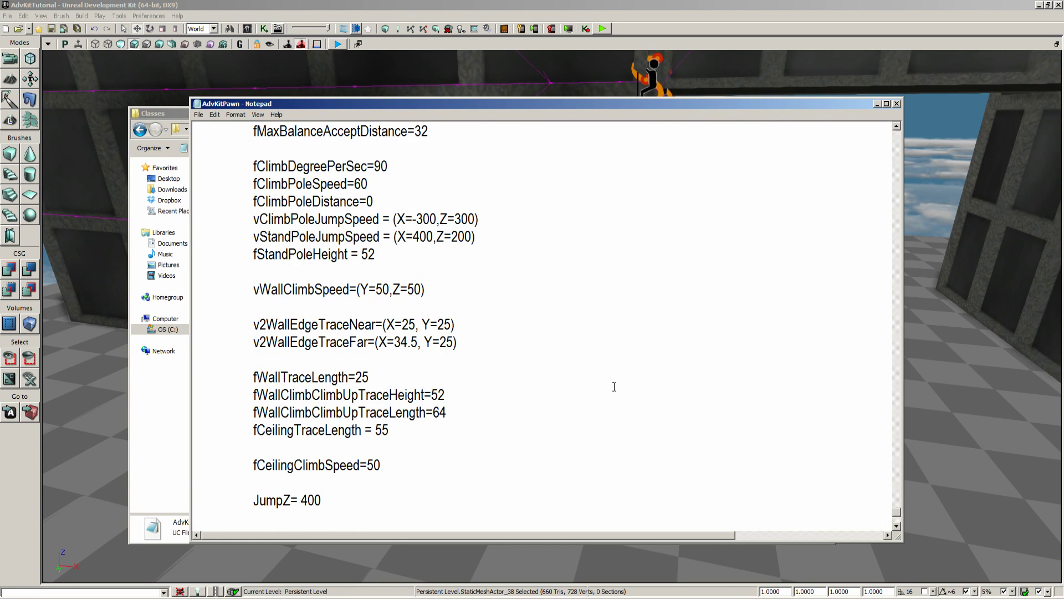
pyautogui.scroll(6, 614, 387)
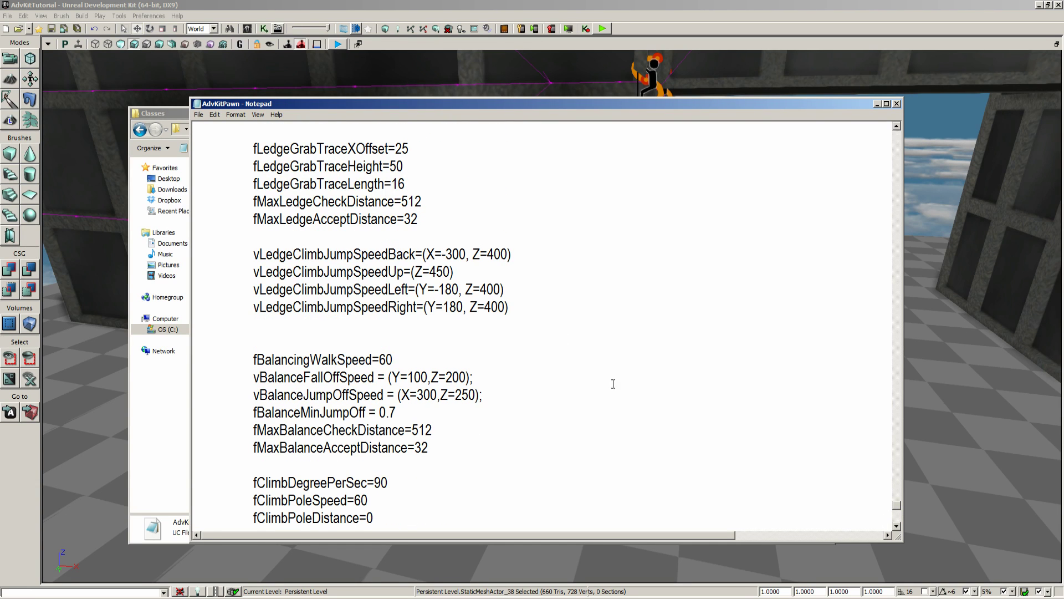
pyautogui.click(378, 256)
# Review the pawn's ledge climb, vault, movement, skeletal mesh and collision cylinder defaults in the script
pyautogui.scroll(6, 392, 289)
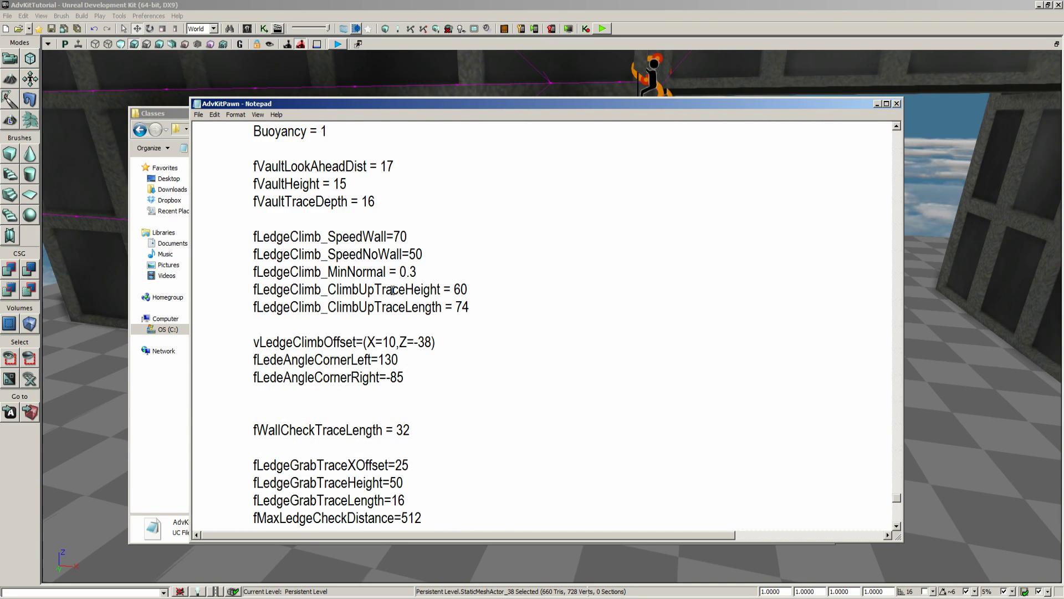
pyautogui.scroll(7, 392, 289)
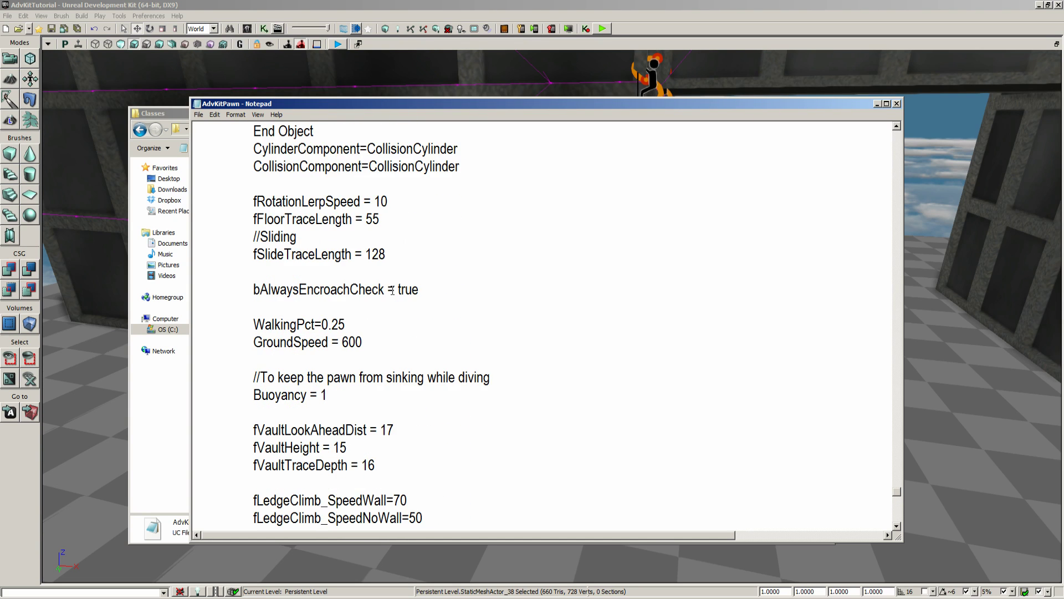
pyautogui.scroll(7, 392, 289)
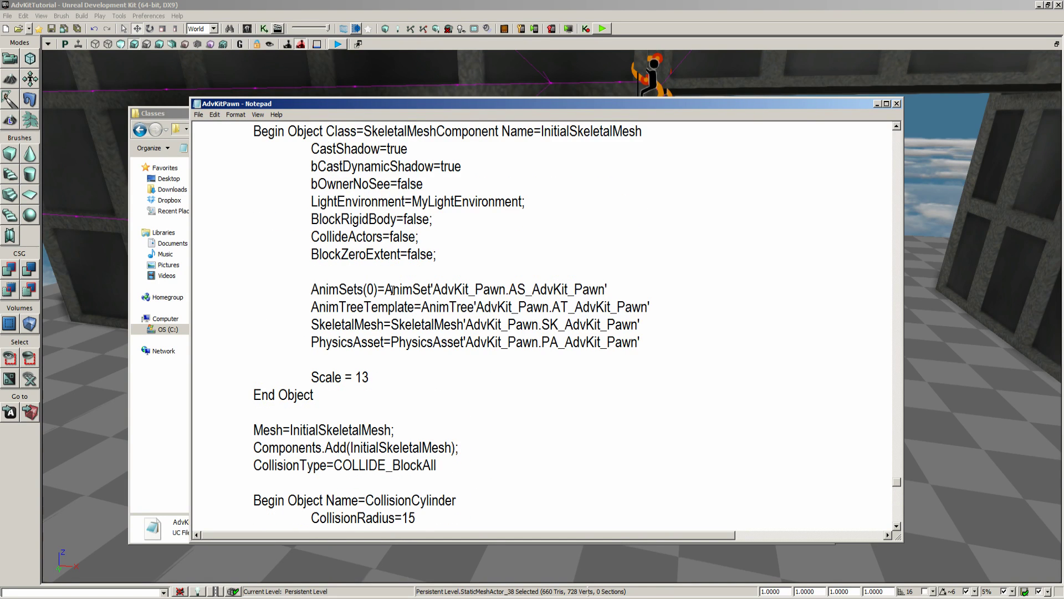
pyautogui.scroll(-4, 392, 290)
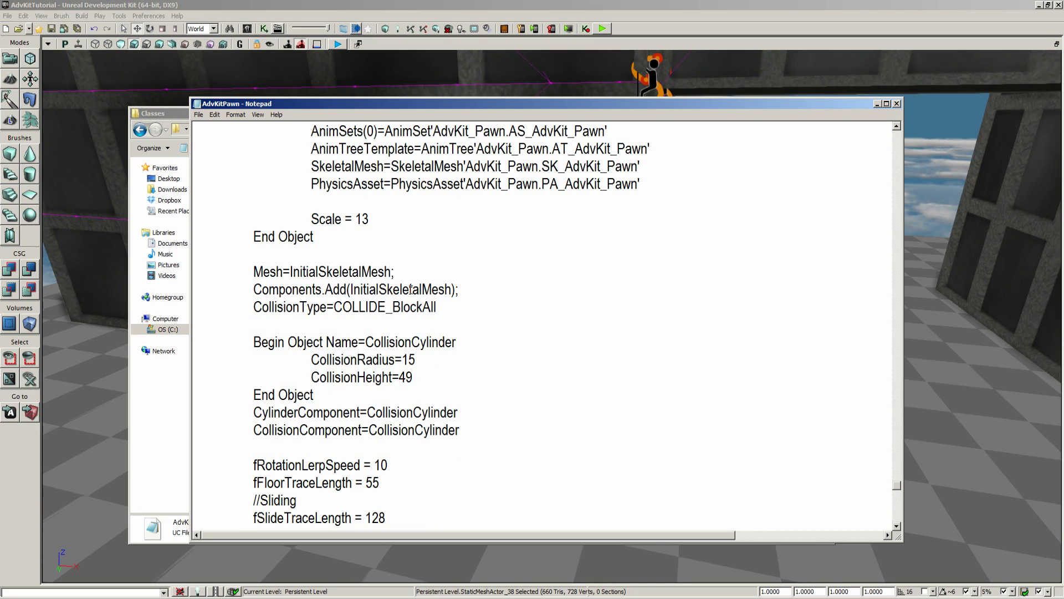
pyautogui.scroll(-2, 551, 368)
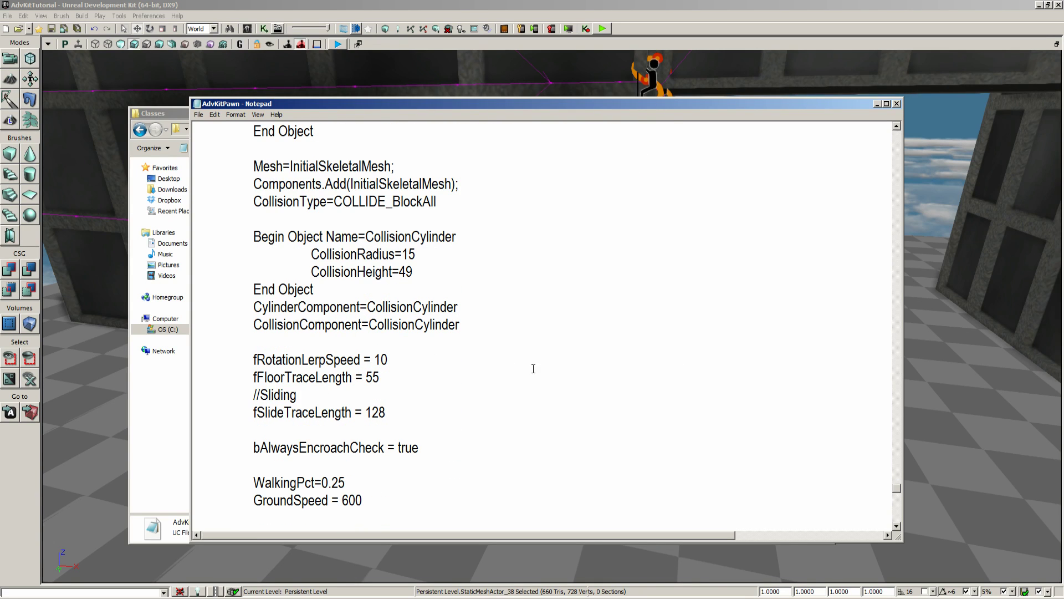
# Examine the ledge climb settings, including fLedgeClimb_SpeedWall, fLedgeClimb_SpeedNoWall and the climb-up trace values
pyautogui.scroll(-5, 444, 368)
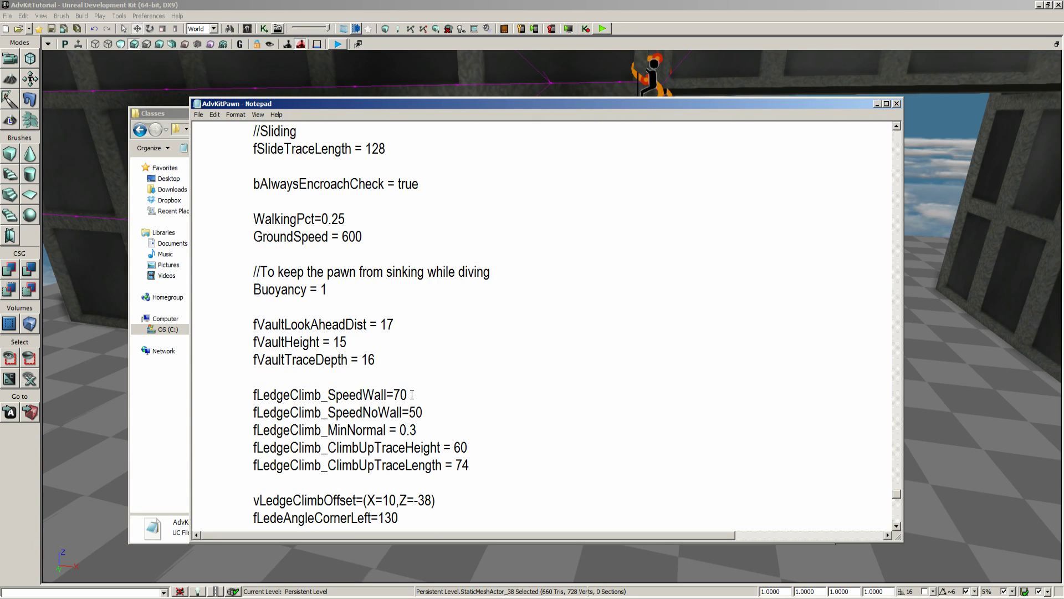
pyautogui.doubleClick(411, 395)
pyautogui.moveTo(417, 413); pyautogui.dragTo(410, 415)
pyautogui.press('Down')
pyautogui.press('Down')
pyautogui.press('Down')
# Minimize the AdvKitPawn script and Classes folder windows, and return to the Unreal Development Kit level, facing along the street between the buildings
pyautogui.click(877, 105)
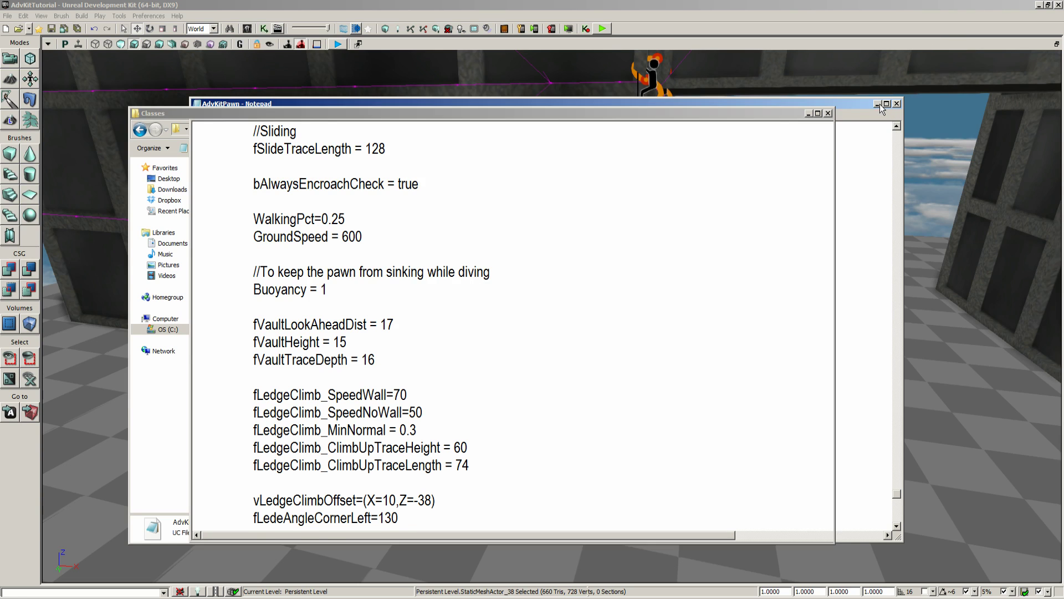
pyautogui.click(809, 114)
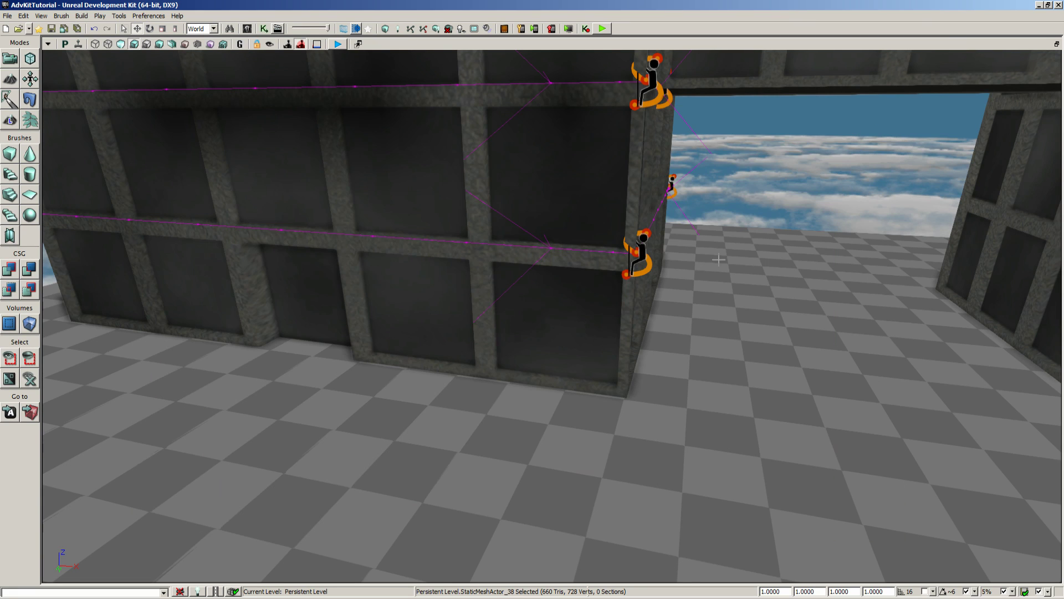
pyautogui.moveTo(716, 263)
pyautogui.mouseDown(button='right')
pyautogui.moveTo(716, 239)
pyautogui.moveTo(717, 280)
pyautogui.mouseUp(button='right')
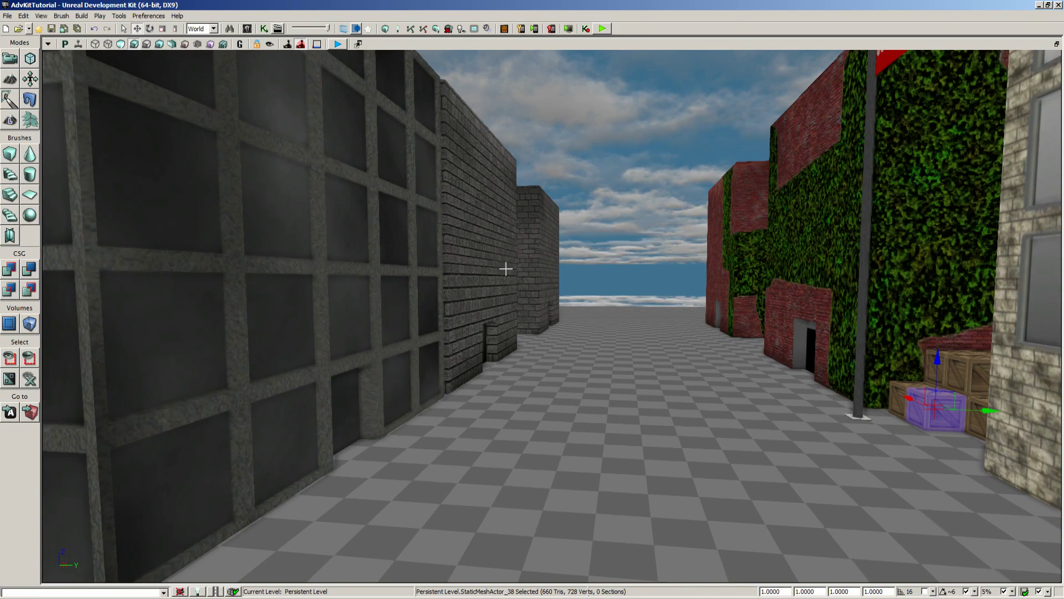